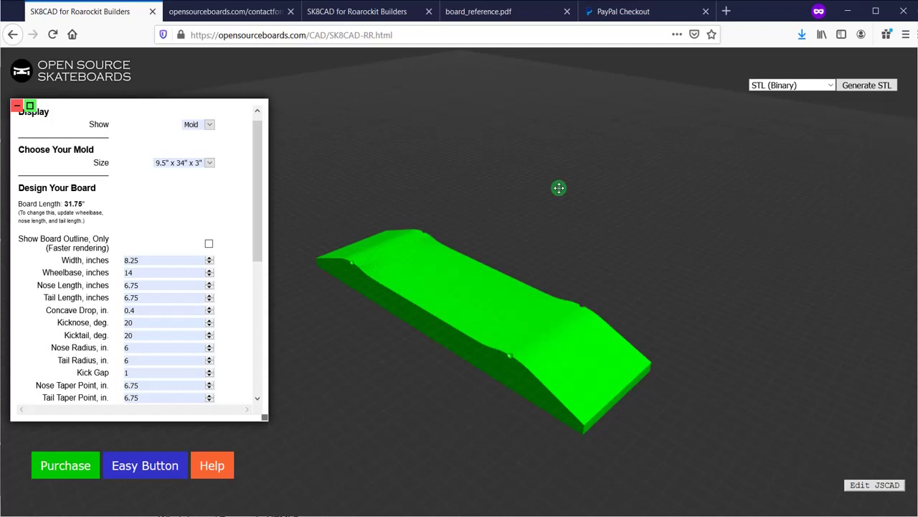
Step: Examine the 9.5" x 34" x 3" mold model from several angles
left_click_drag(552, 246, 448, 325)
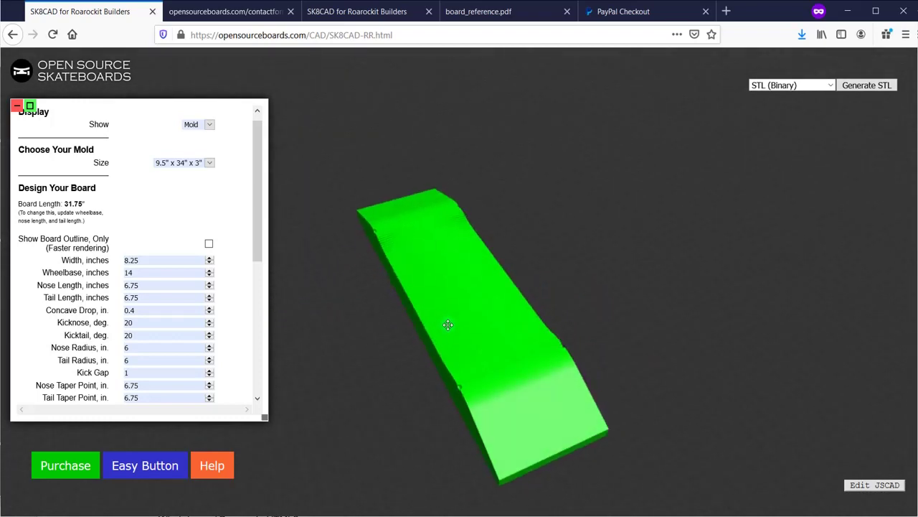
left_click_drag(481, 288, 500, 316)
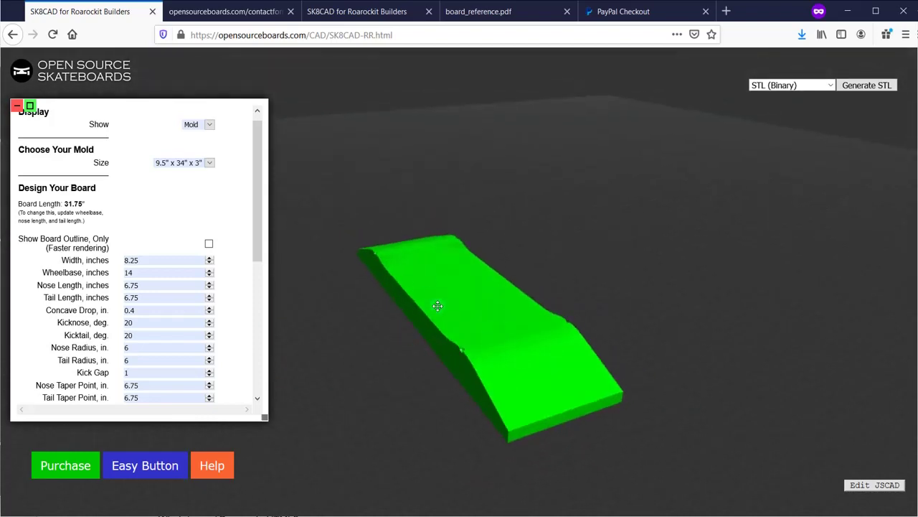
left_click_drag(486, 266, 519, 263)
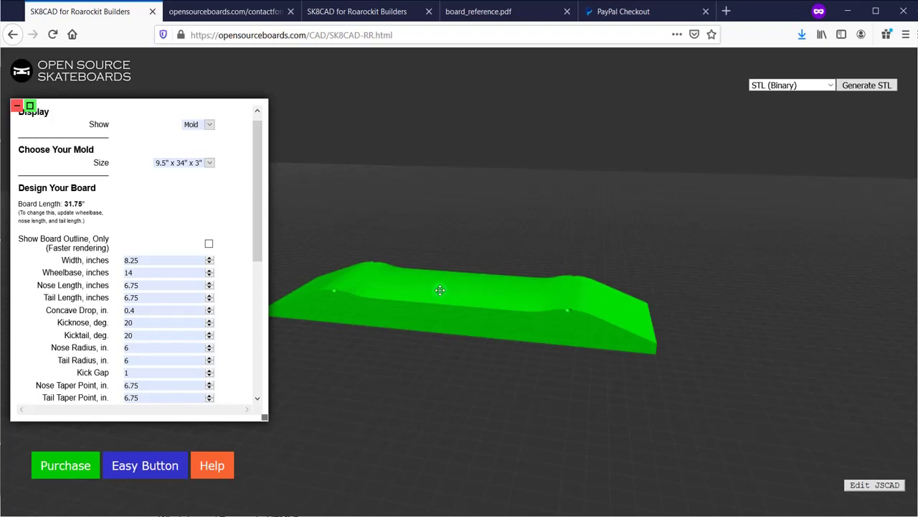
mouse_move(437, 291)
left_mouse_down()
mouse_move(474, 289)
mouse_move(447, 287)
mouse_move(466, 272)
mouse_move(444, 285)
left_mouse_up()
left_click_drag(502, 240, 494, 268)
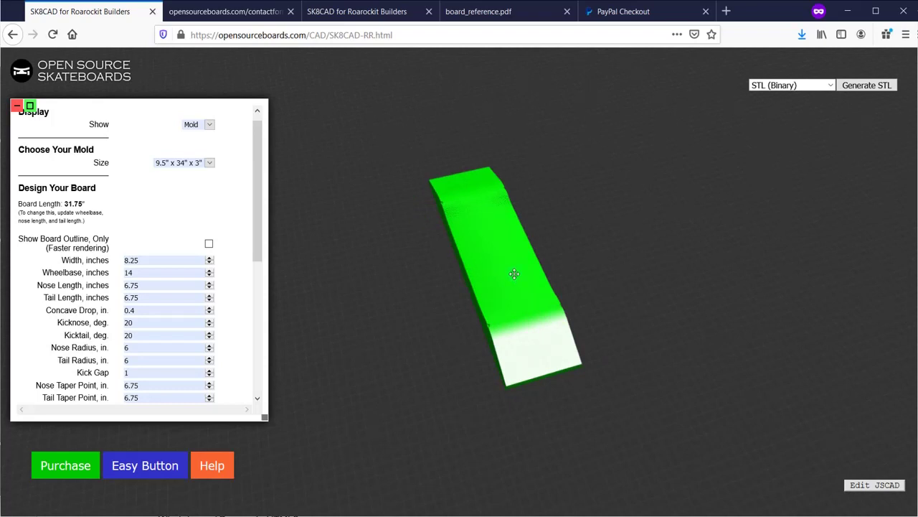
left_click_drag(494, 289, 522, 280)
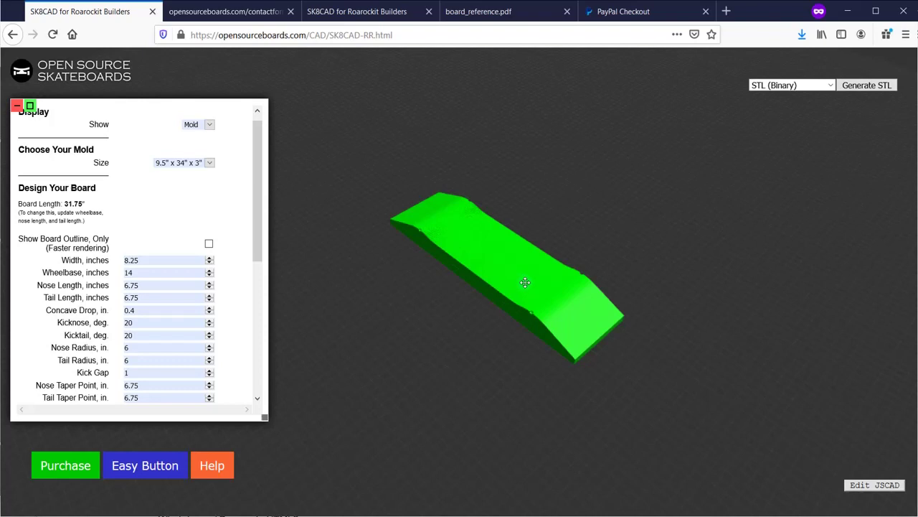
left_click_drag(534, 271, 572, 247)
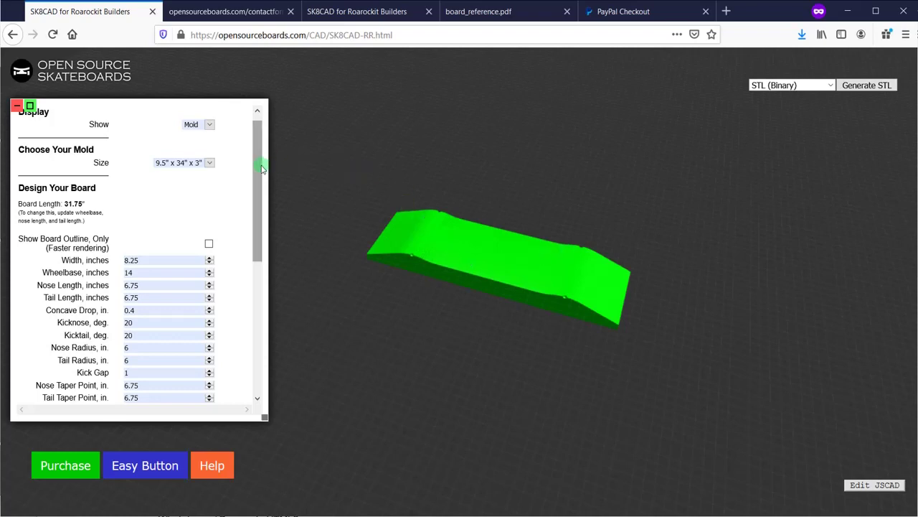
left_click_drag(263, 170, 260, 150)
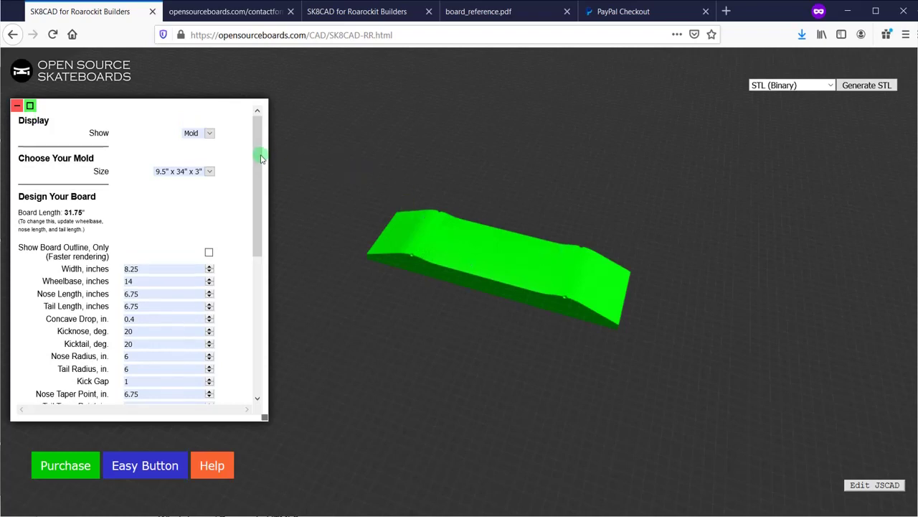
Step: Open the simplified Easy Button version of the designer and choose the Longboard Dancer mold
left_click(146, 468)
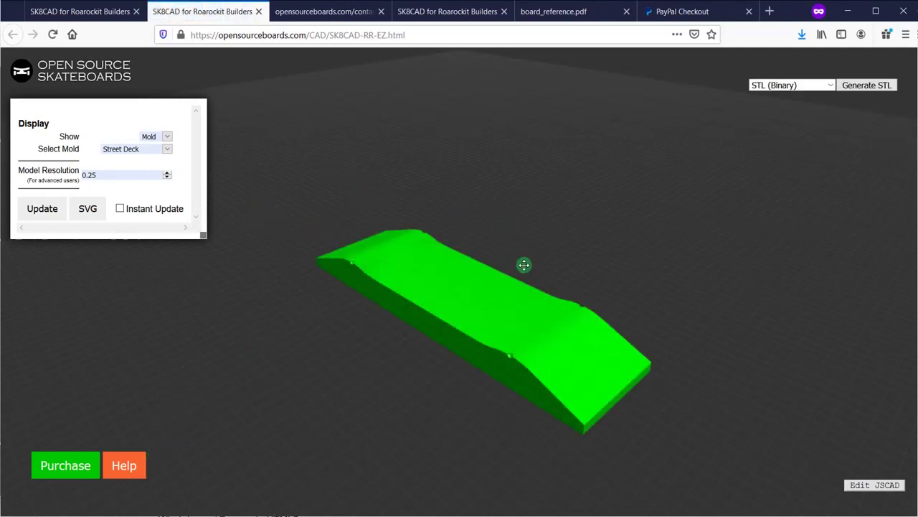
mouse_move(376, 268)
left_mouse_down()
mouse_move(402, 285)
mouse_move(379, 285)
mouse_move(443, 260)
mouse_move(386, 277)
left_mouse_up()
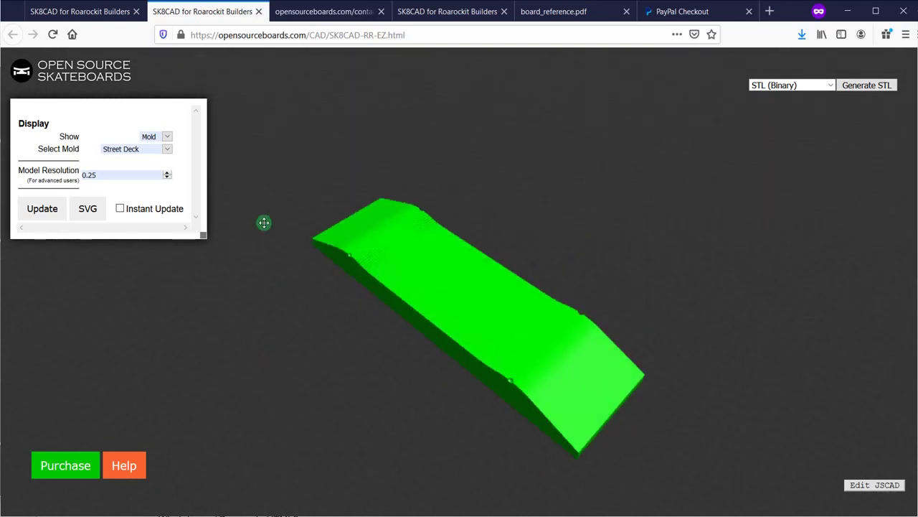
left_click(167, 152)
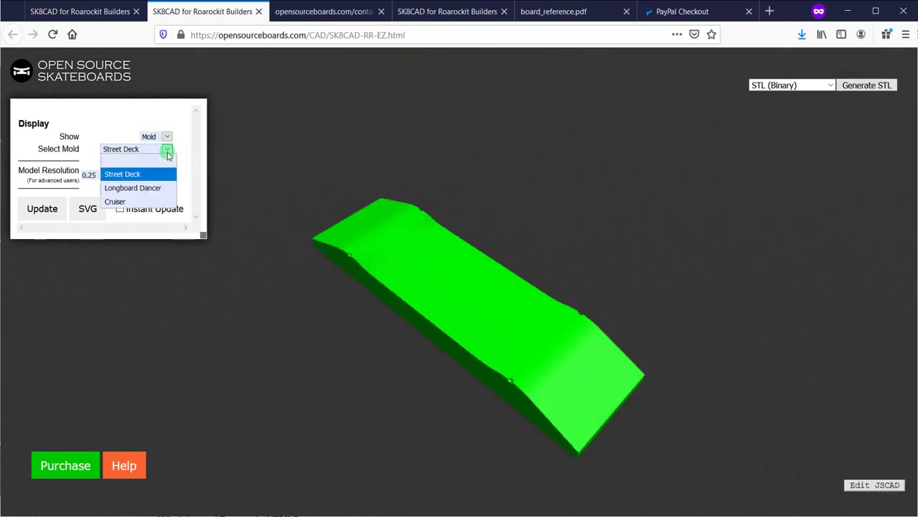
left_click(151, 190)
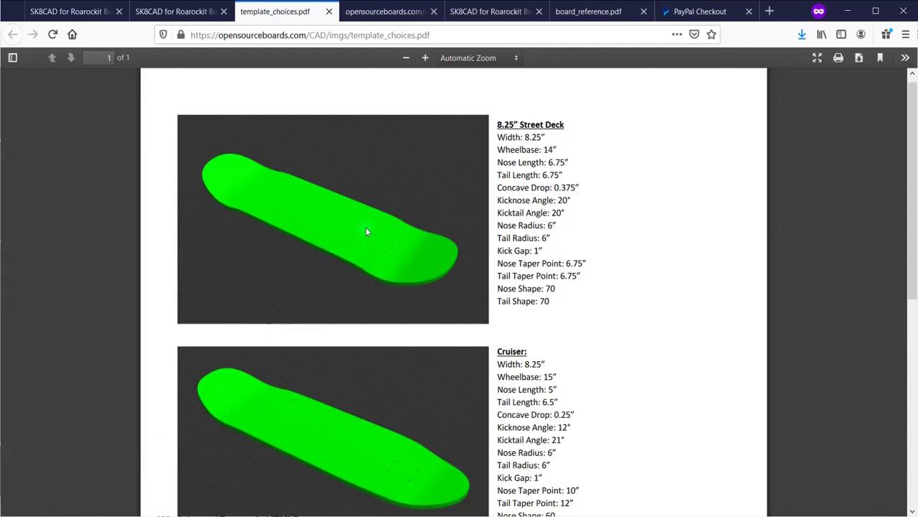
Step: Review the deck specifications in template_choices.pdf and return to the simplified designer
scroll(461, 236, "down", 1)
scroll(463, 259, "down", 5)
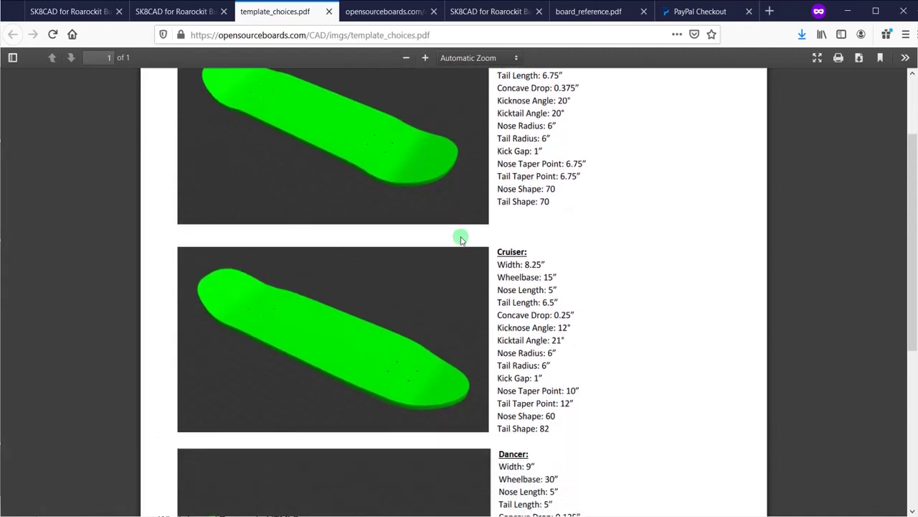
scroll(467, 292, "up", 6)
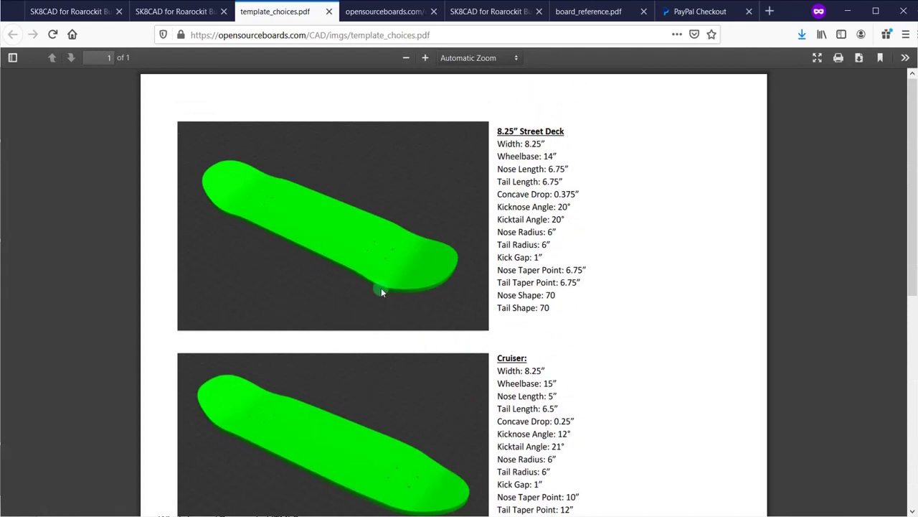
scroll(381, 288, "down", 3)
left_click(171, 13)
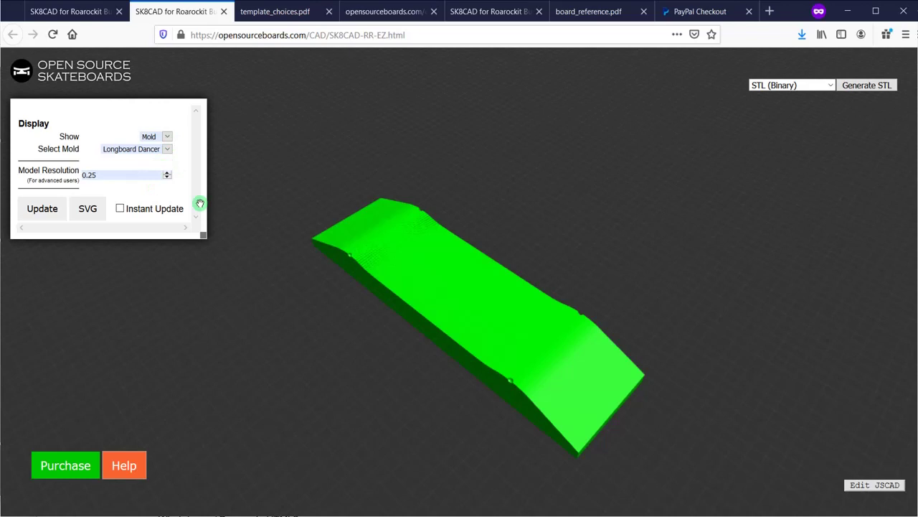
Step: Render the Street Deck template as a board and enable instant updates
left_click(168, 138)
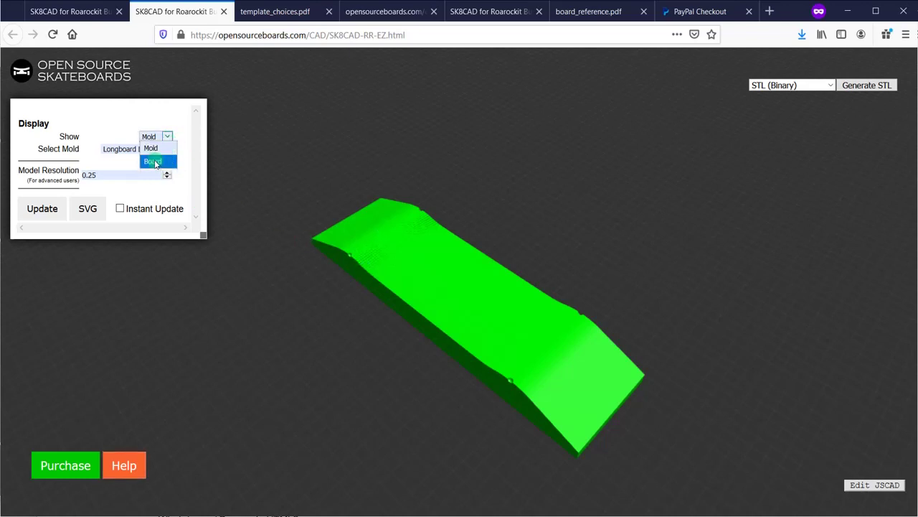
left_click(158, 161)
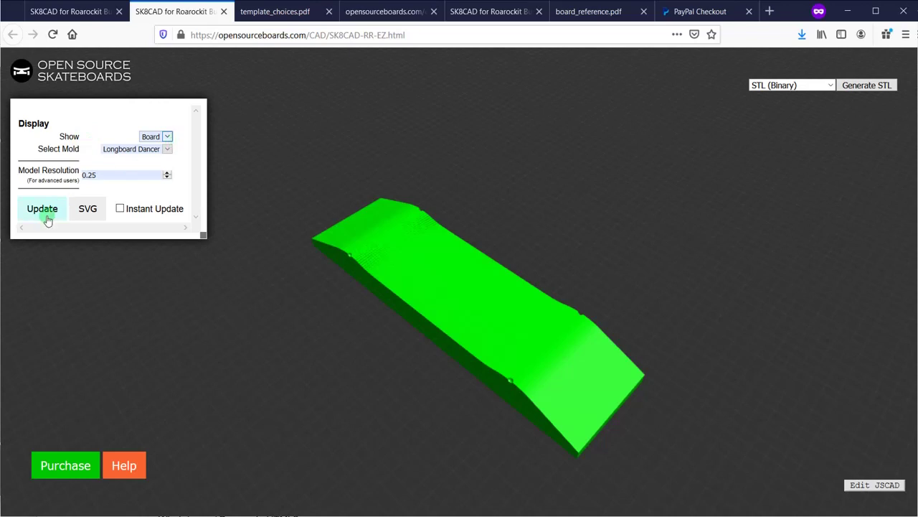
left_click(145, 150)
left_click(129, 174)
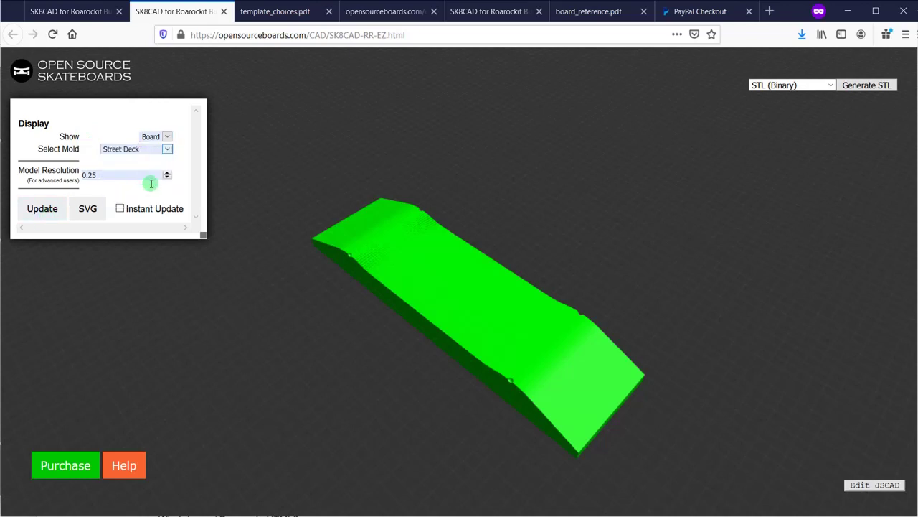
left_click(43, 209)
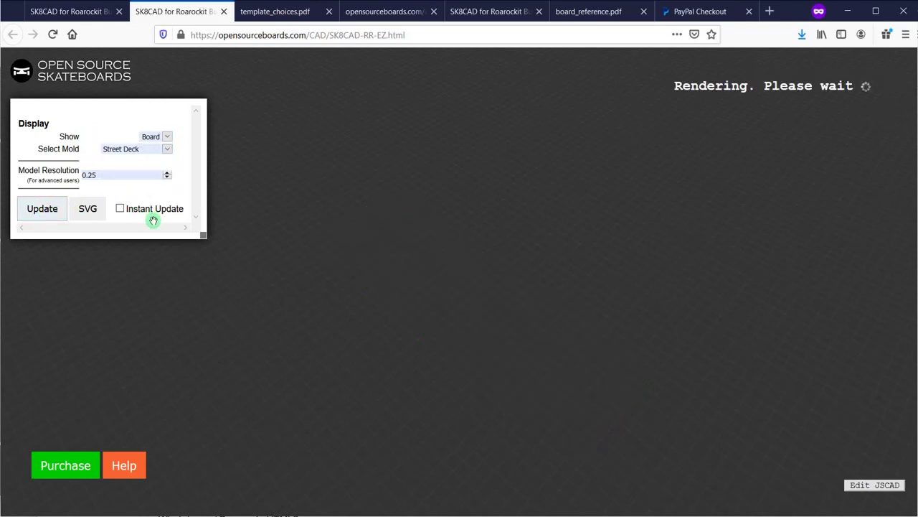
left_click(121, 209)
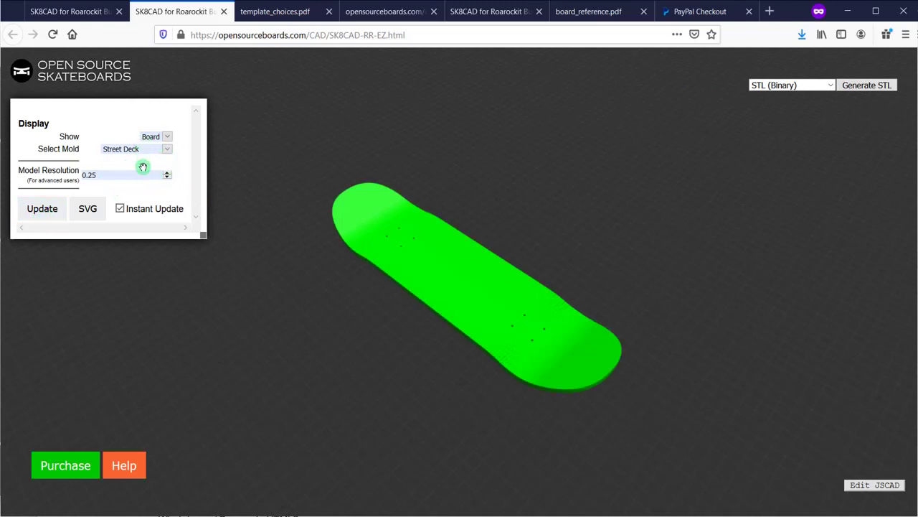
mouse_move(380, 257)
left_mouse_down()
mouse_move(412, 244)
mouse_move(392, 253)
left_mouse_up()
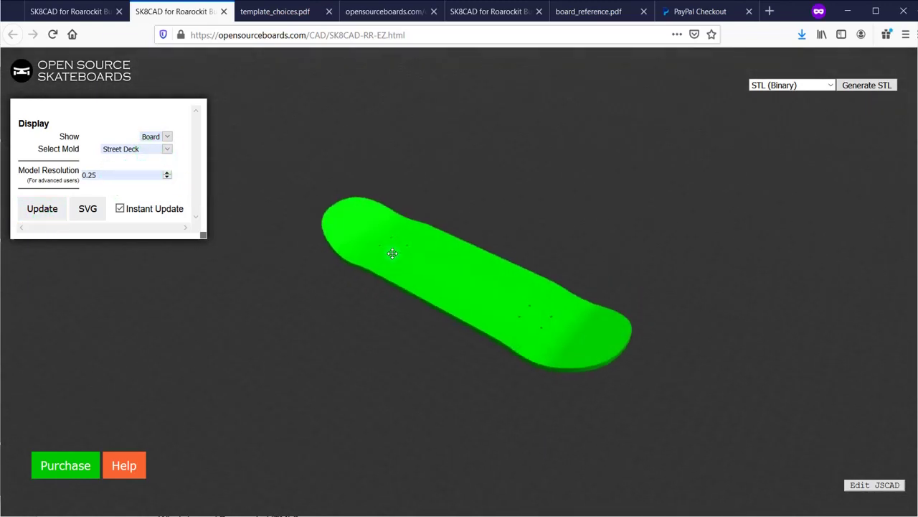
Step: Change the displayed board to the Longboard Dancer template and view it from above
left_click(167, 149)
left_click(164, 188)
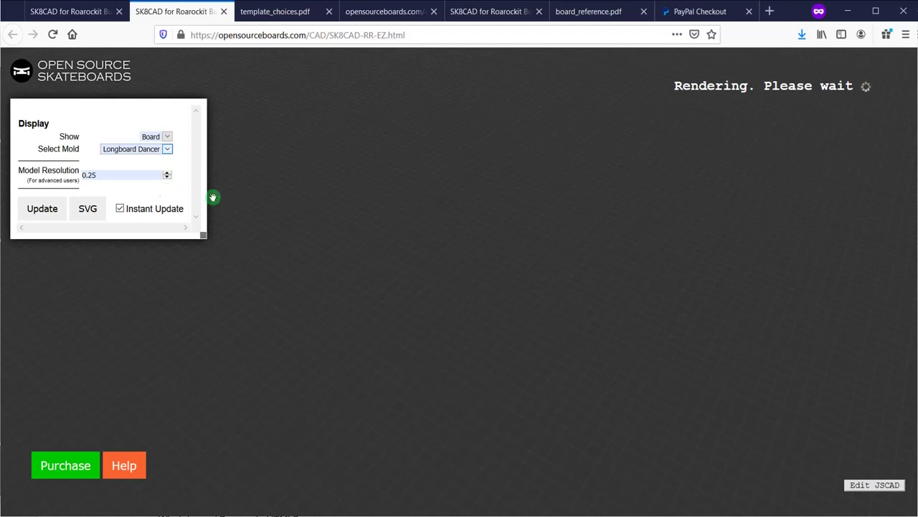
left_click_drag(392, 255, 416, 289)
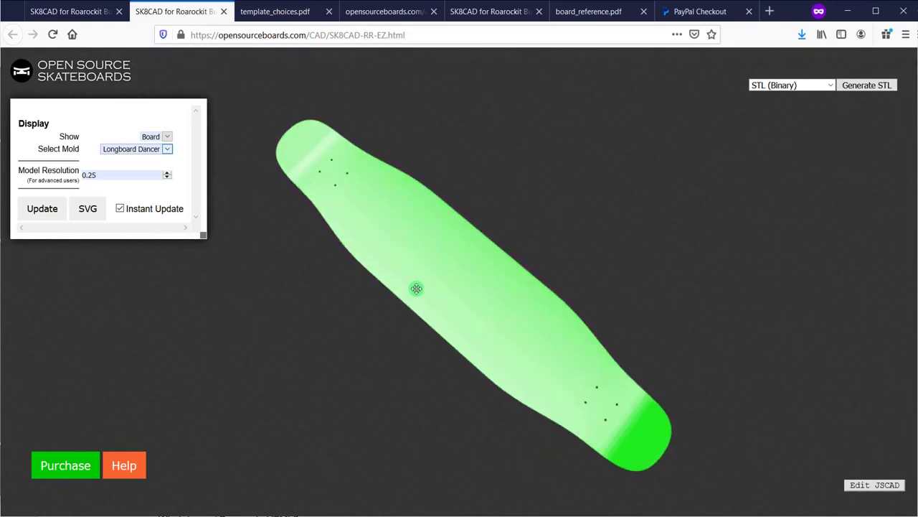
Step: Display the Longboard Dancer as a mold and inspect its sides and both ends up close
left_click(167, 137)
left_click(152, 149)
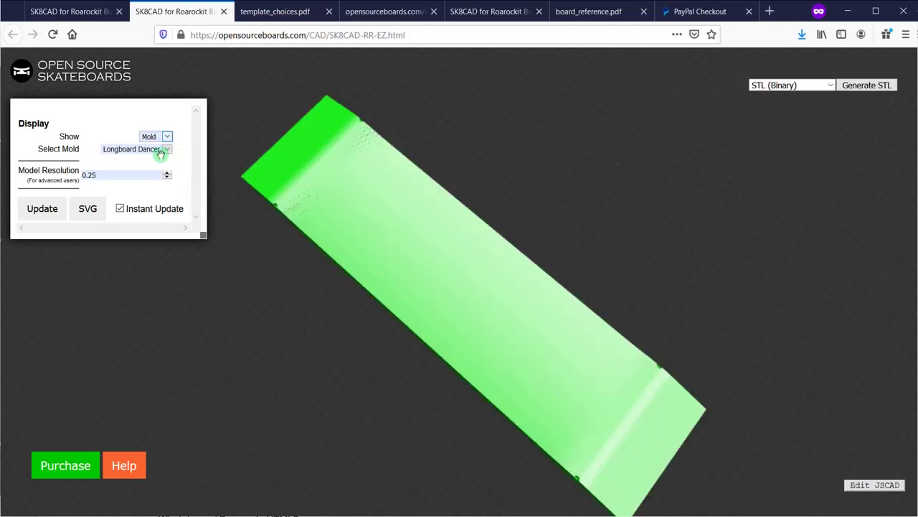
left_click_drag(469, 282, 490, 313)
scroll(323, 354, "up", 5)
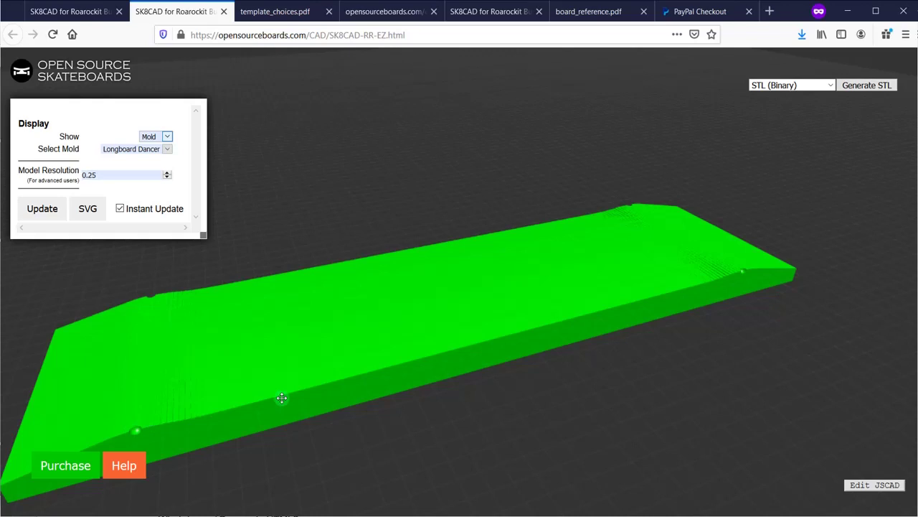
left_click_drag(749, 272, 721, 277)
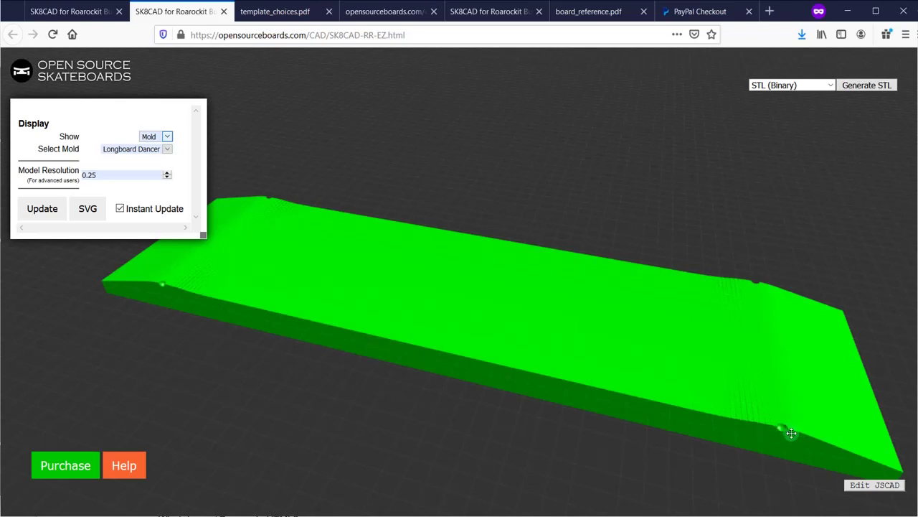
left_click_drag(792, 428, 807, 411)
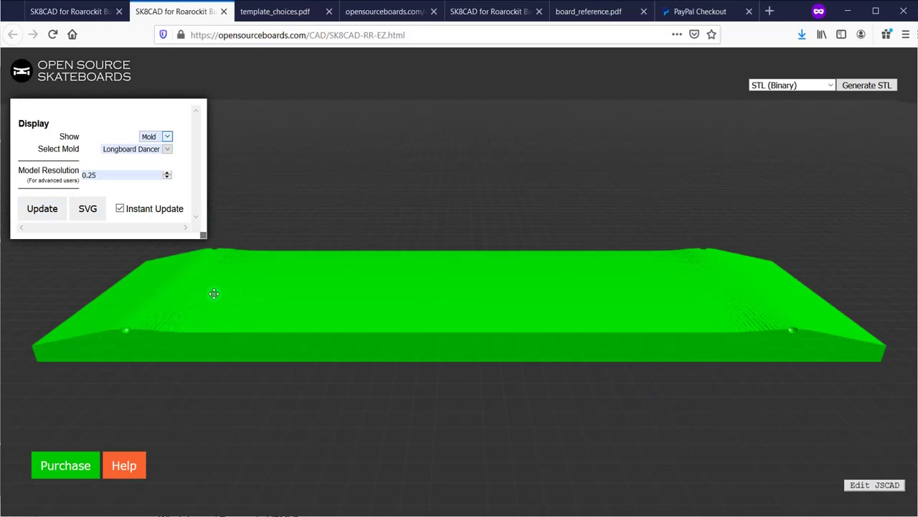
mouse_move(214, 294)
left_mouse_down()
mouse_move(254, 303)
mouse_move(213, 291)
left_mouse_up()
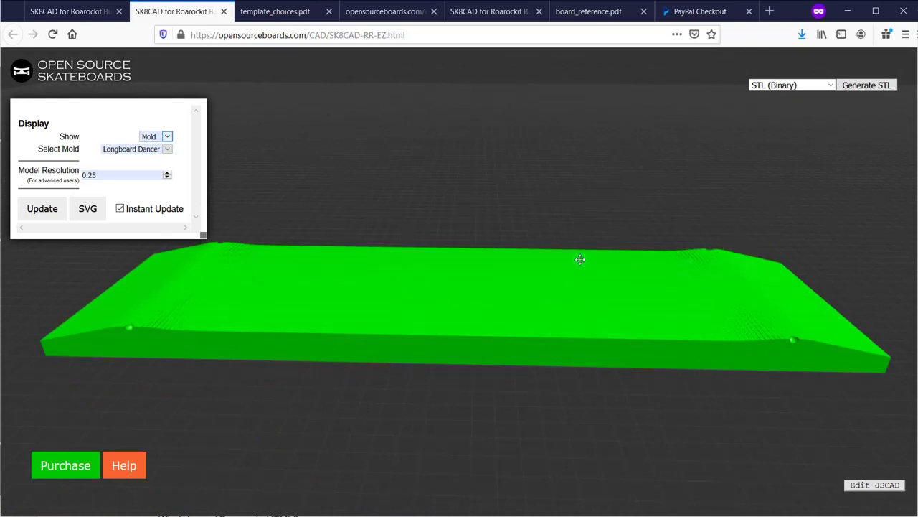
left_click(238, 224)
left_click_drag(222, 325, 213, 318)
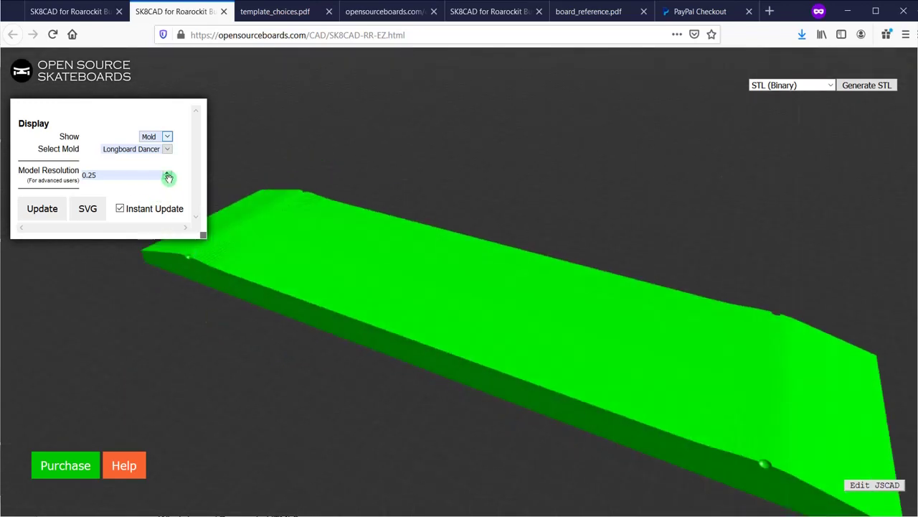
Step: Set the model resolution to 0.0625 and generate a binary STL of the Longboard Dancer mold
left_click(169, 179)
left_click_drag(467, 280, 461, 263)
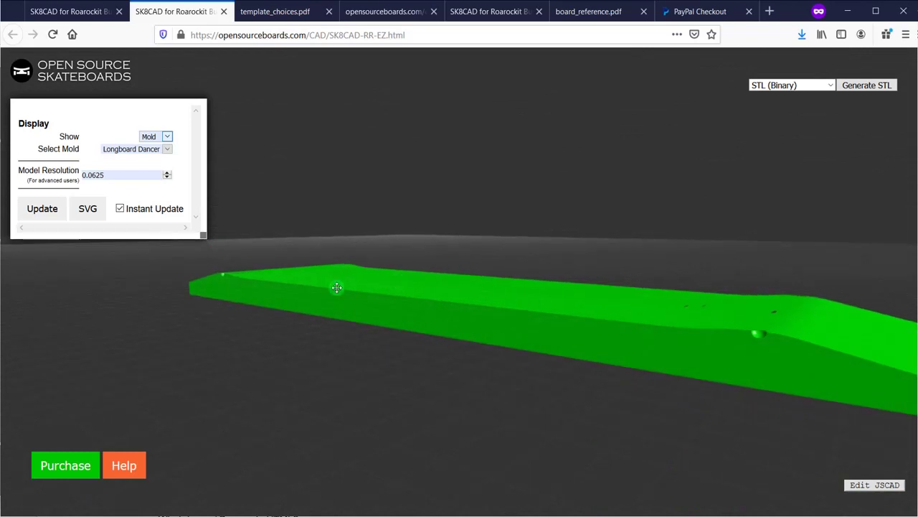
left_click_drag(244, 270, 415, 308)
left_click_drag(433, 338, 482, 325)
left_click(868, 86)
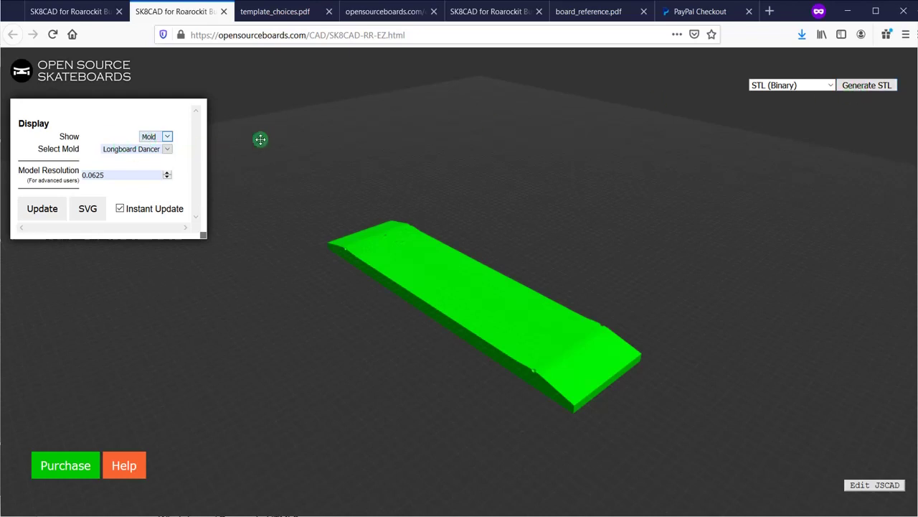
Step: Return to the full SK8CAD designer and set the display to Board
left_click(49, 12)
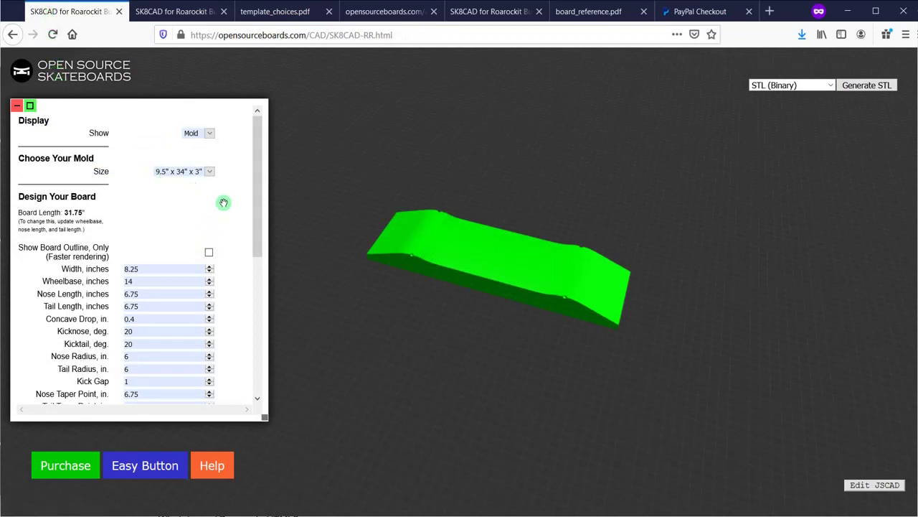
mouse_move(256, 139)
left_mouse_down()
mouse_move(256, 262)
mouse_move(252, 139)
left_mouse_up()
left_click(203, 137)
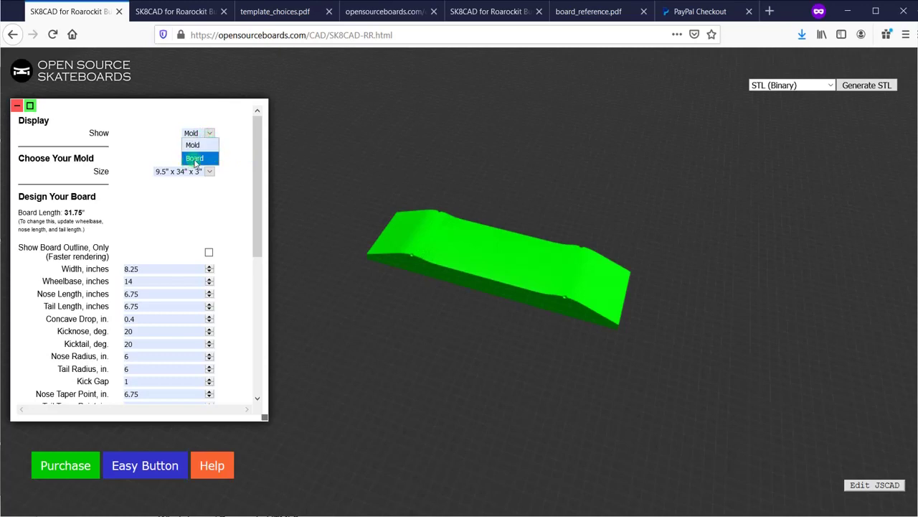
left_click(194, 159)
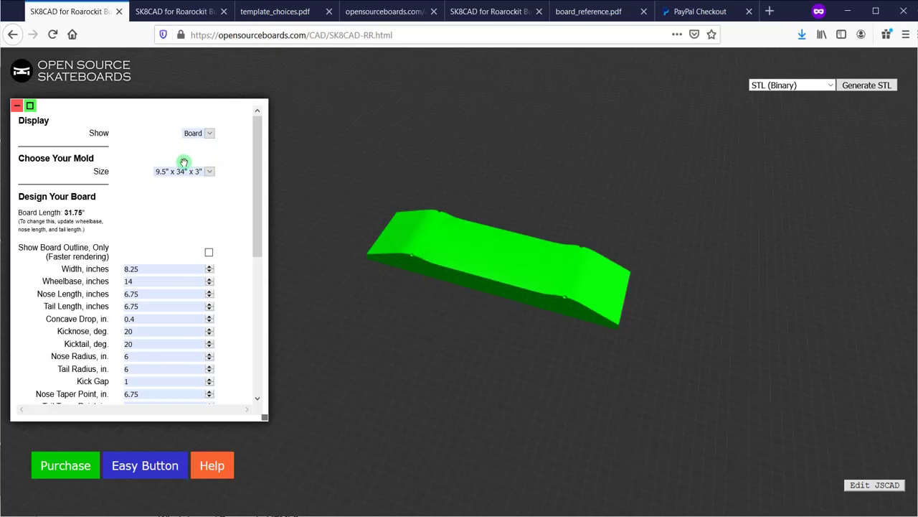
Step: Enable showing only the board outline for faster rendering in the board design settings
mouse_move(261, 205)
left_mouse_down()
mouse_move(256, 349)
mouse_move(247, 208)
left_mouse_up()
left_click(116, 390)
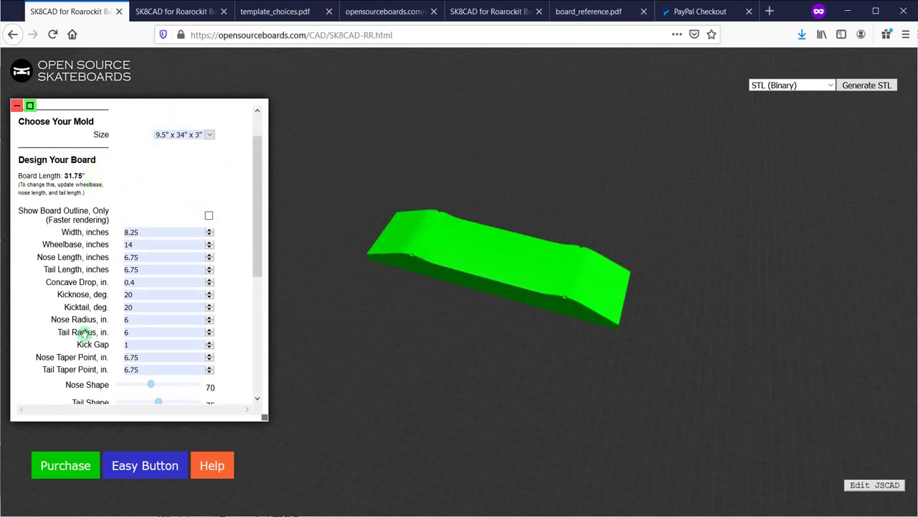
left_click(209, 217)
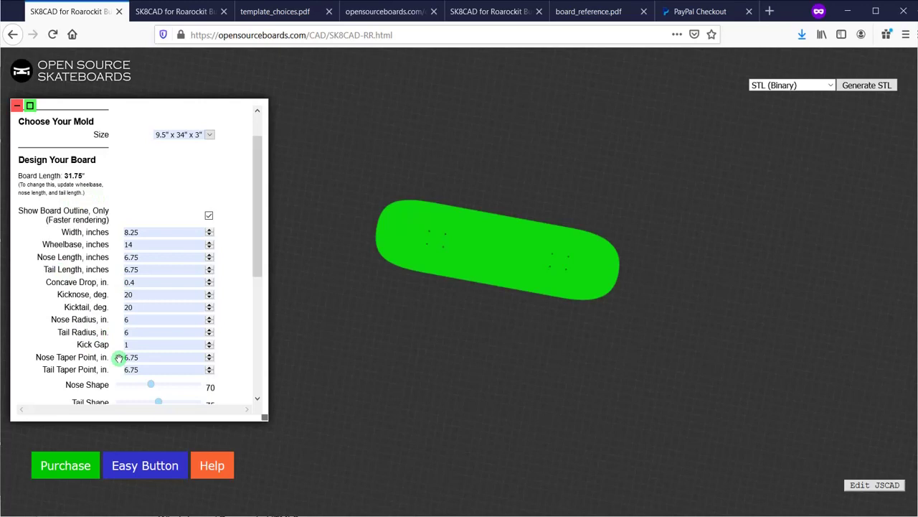
Step: Try a board width of 9.375 inches on the outline and return the width to 8.25 inches
scroll(108, 272, "down", 2)
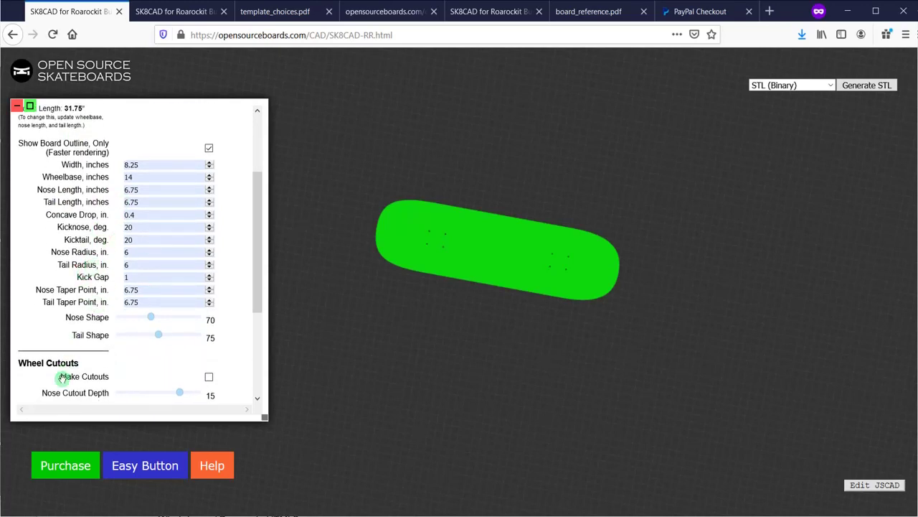
scroll(78, 372, "down", 2)
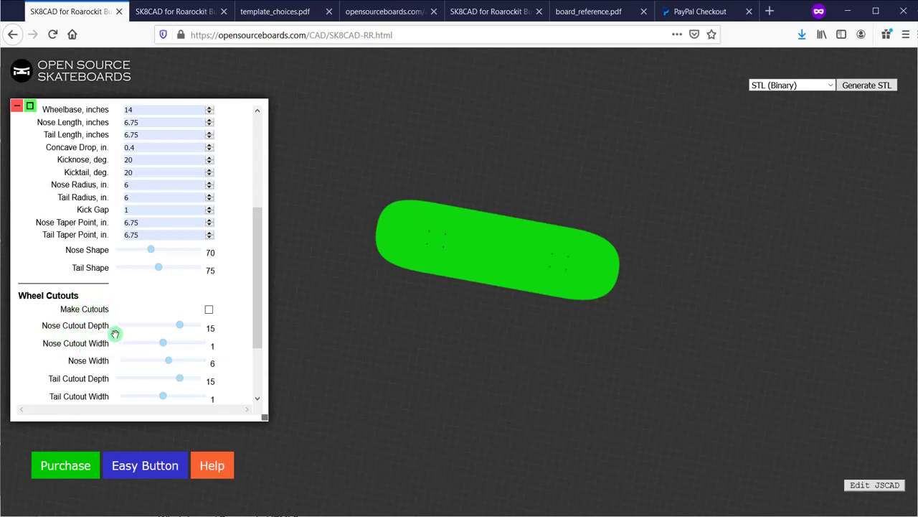
scroll(107, 287, "up", 4)
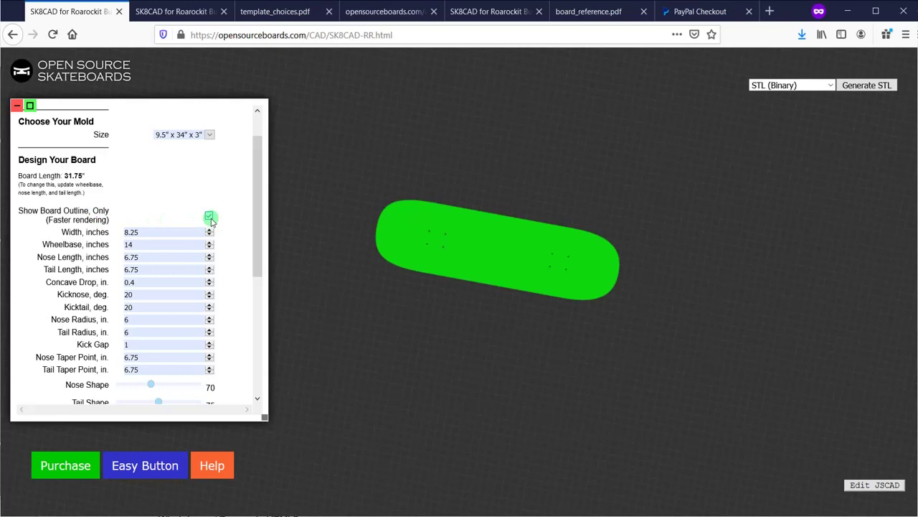
double_click(519, 255)
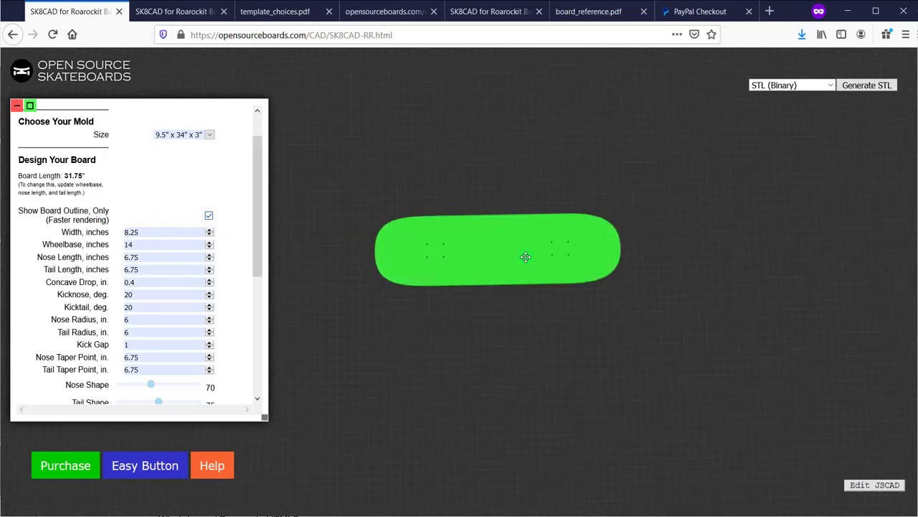
left_click(209, 229)
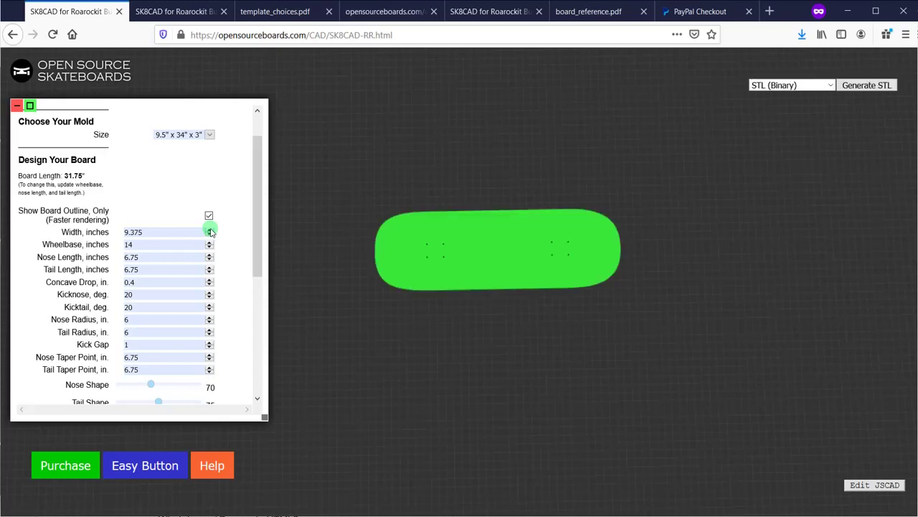
left_click(209, 234)
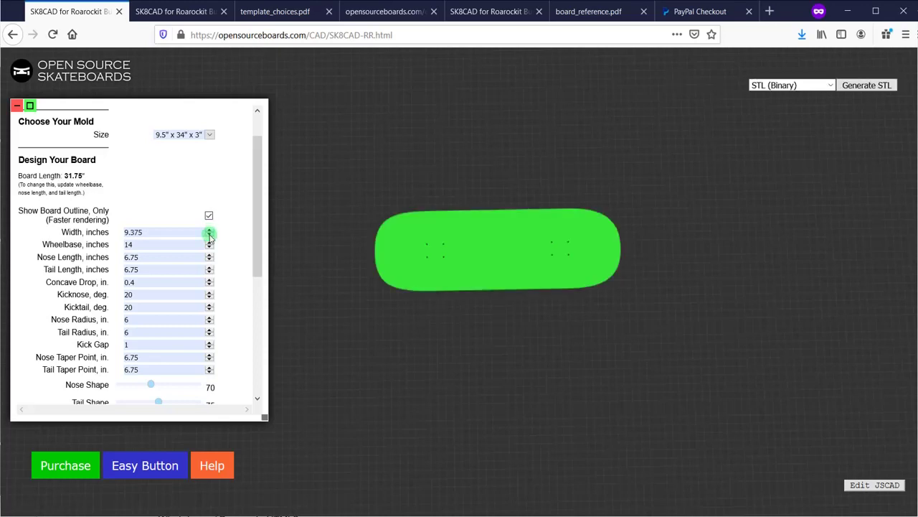
left_click(209, 235)
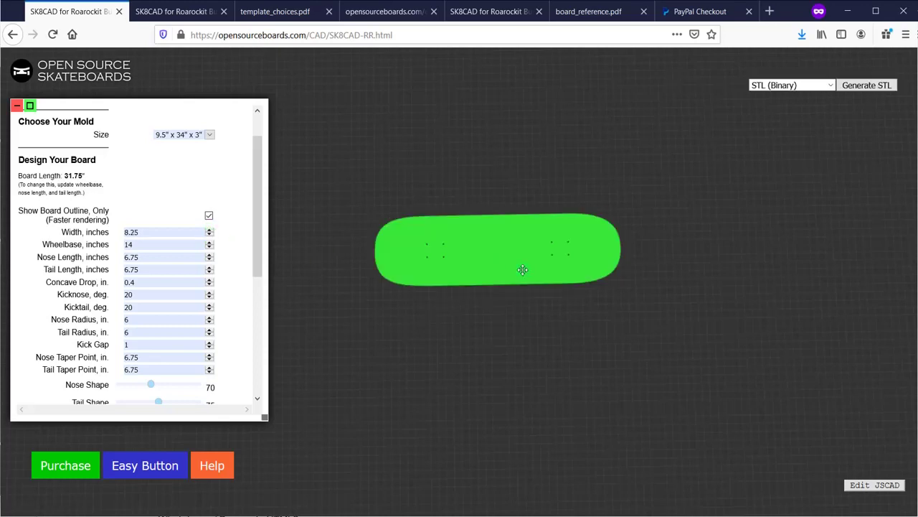
Step: Turn off the outline-only display and consult the reference drawing of skateboard and longboard dimensions
left_click(209, 215)
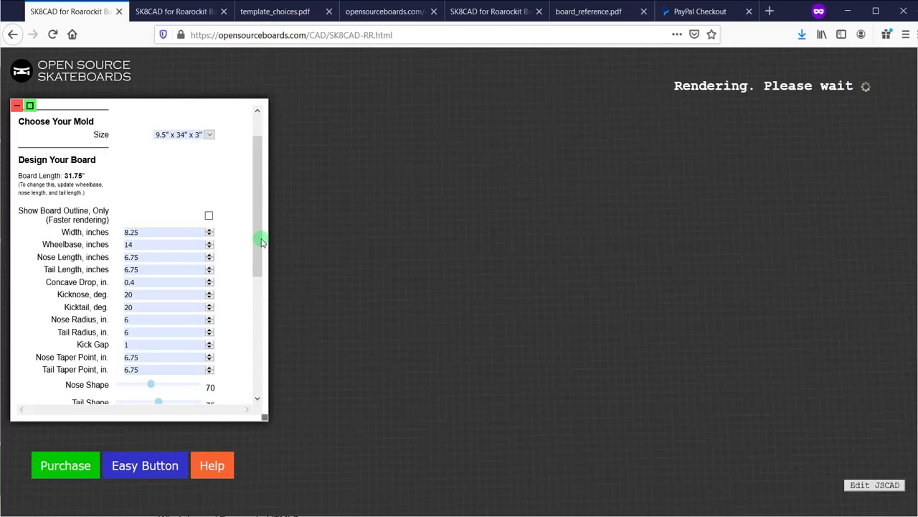
scroll(256, 239, "down", 1)
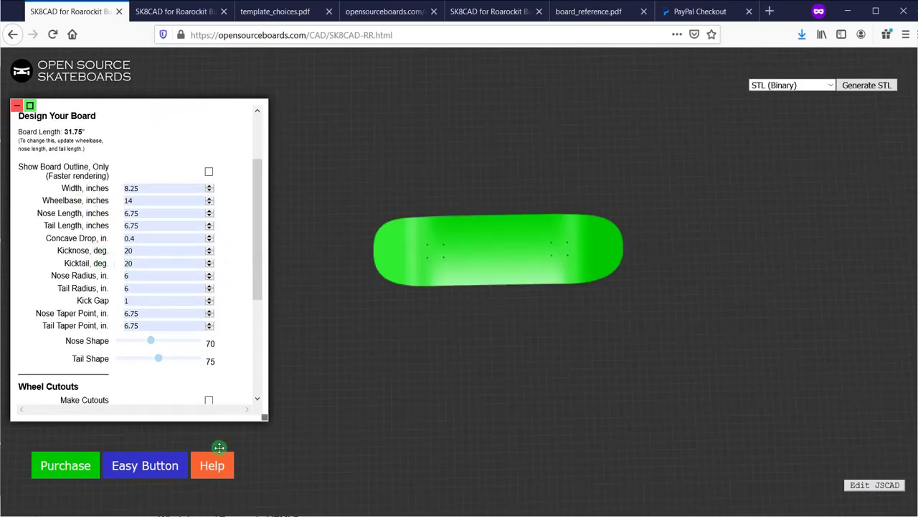
left_click(224, 469)
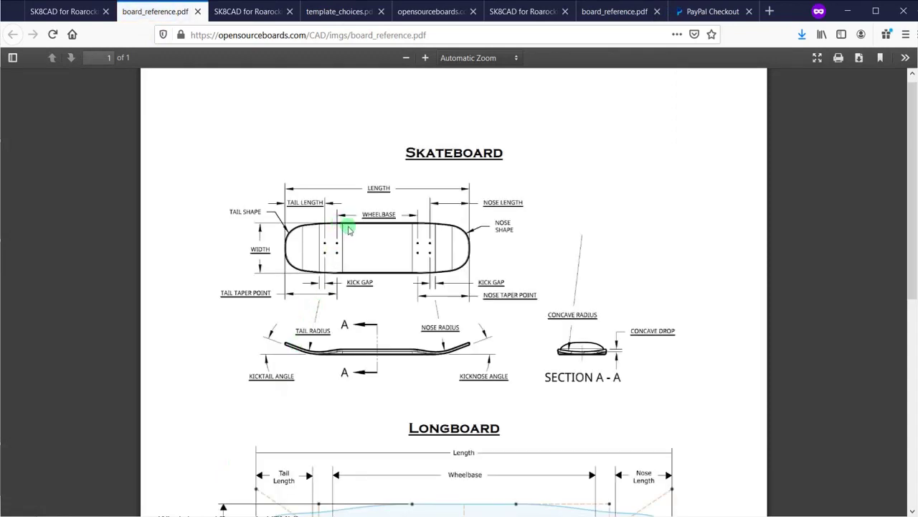
scroll(402, 229, "down", 5)
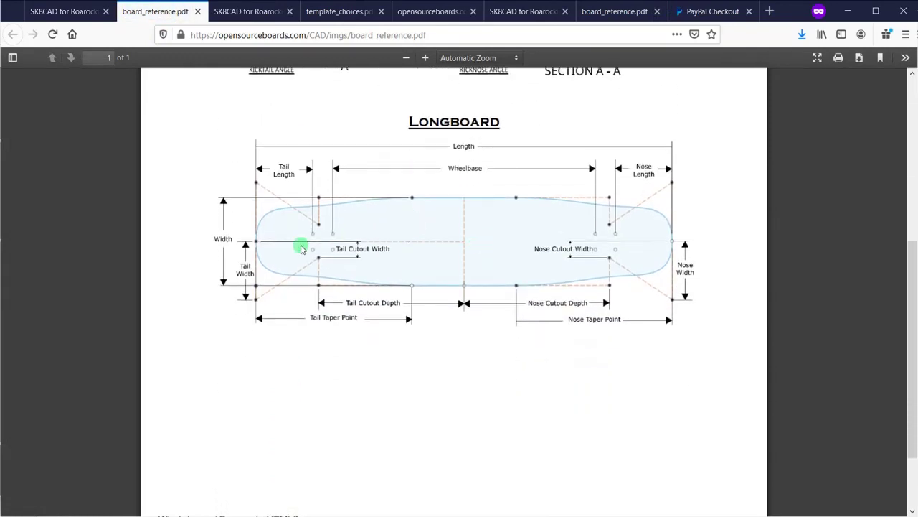
scroll(371, 239, "up", 3)
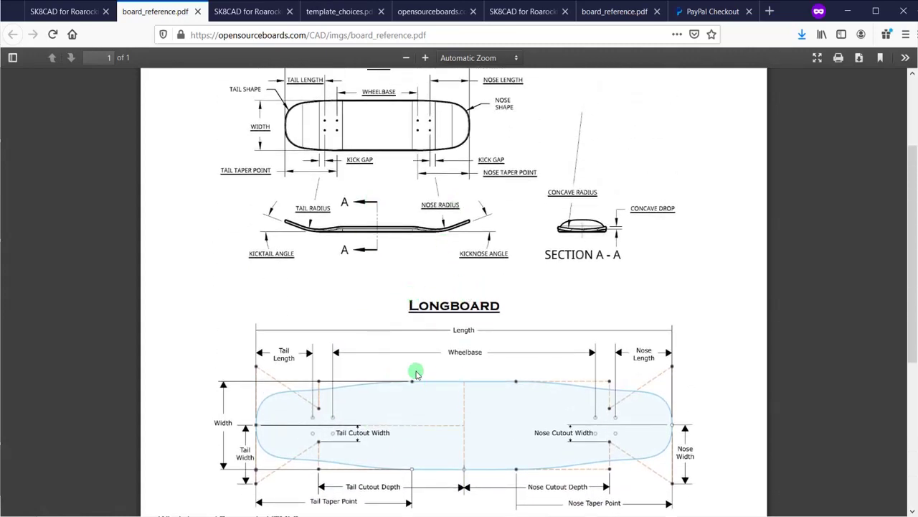
left_click(72, 16)
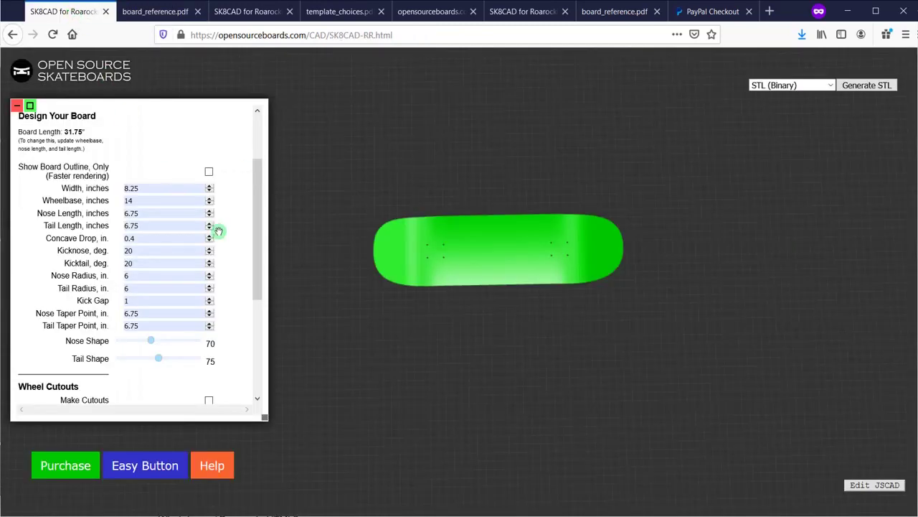
Step: Enable wheel cutouts on the board and set the wheelbase to 30 inches
left_click_drag(254, 209, 256, 263)
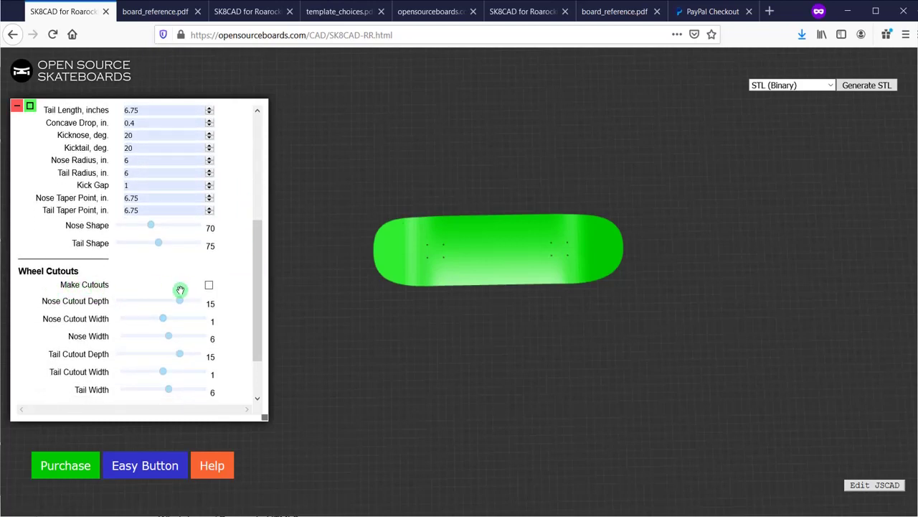
scroll(220, 289, "down", 1)
scroll(220, 289, "down", 2)
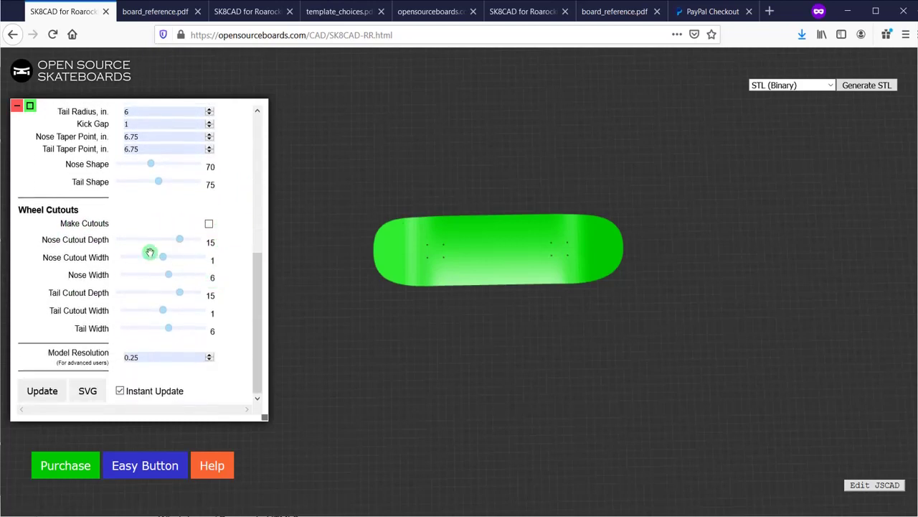
left_click(209, 224)
left_click_drag(257, 294, 114, 184)
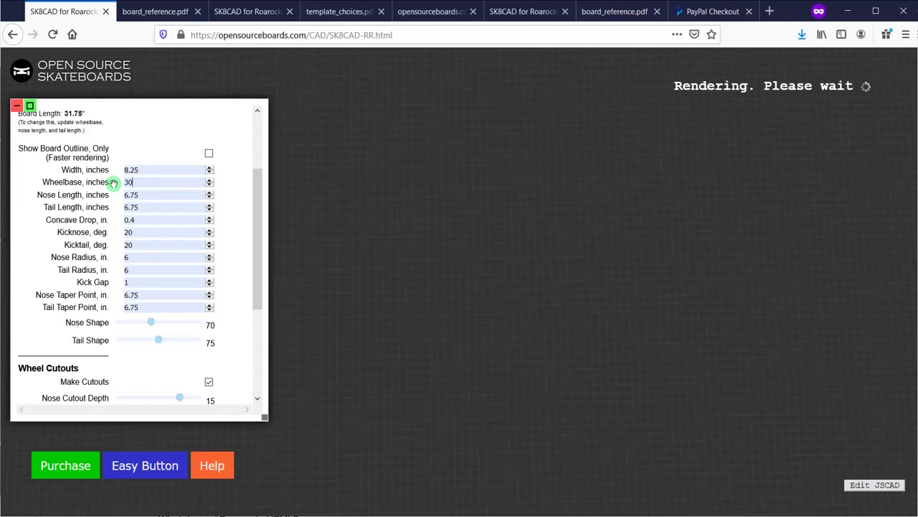
Step: Show only the board outline and set both the nose and tail taper points to 12 inches
left_click(150, 171)
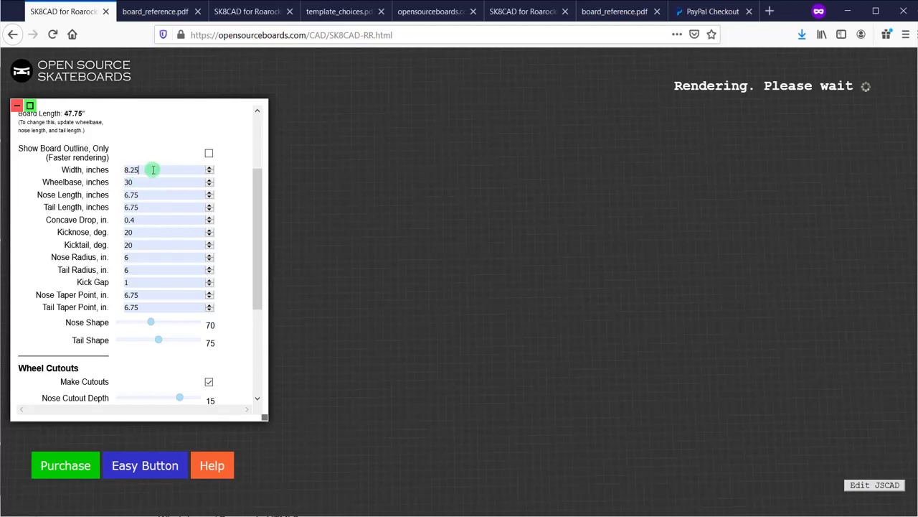
left_click(209, 155)
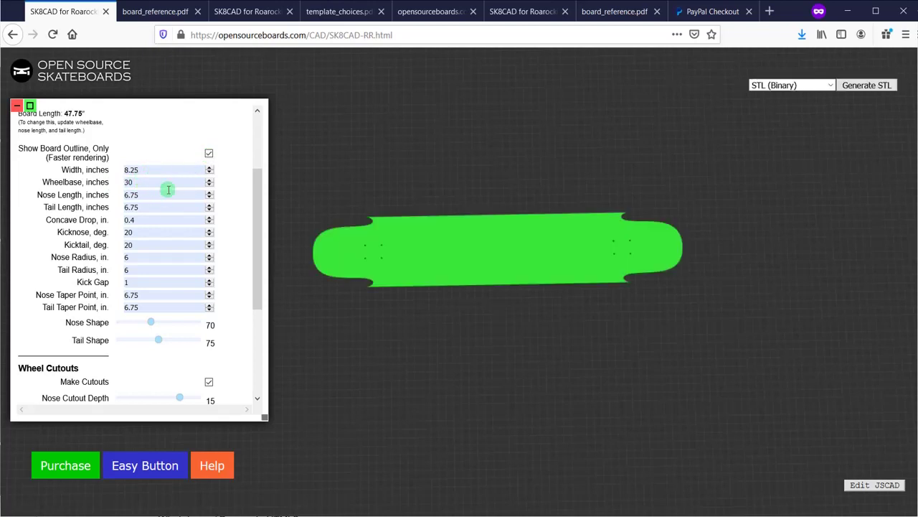
left_click_drag(190, 295, 87, 292)
type("12")
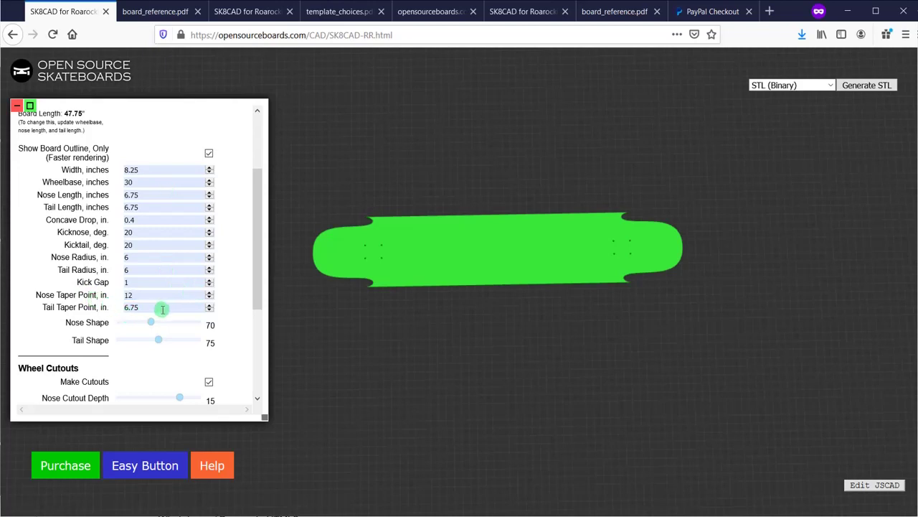
left_click_drag(164, 307, 113, 306)
type("12")
key("Return")
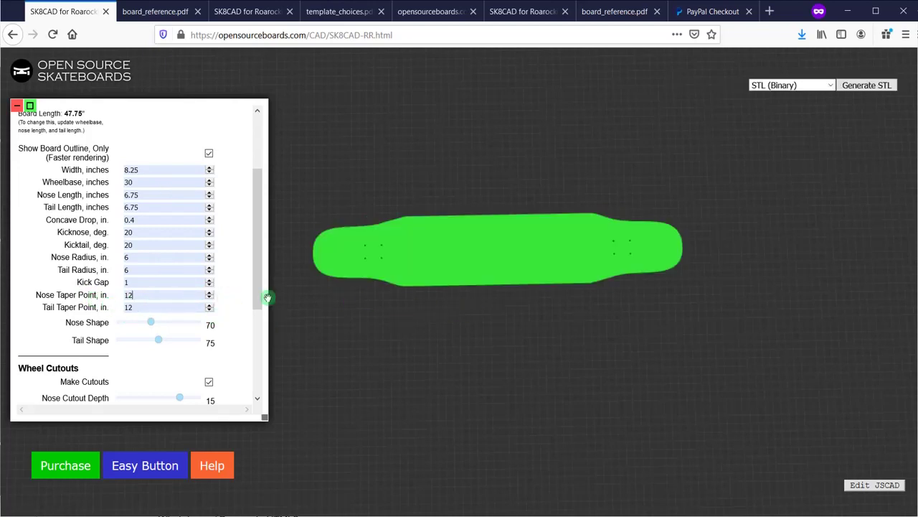
Step: Reshape the nose wheel cutouts with a nose cutout depth of 18, nose cutout width of 2.5 and nose width of 6.5
left_click_drag(393, 297, 366, 287)
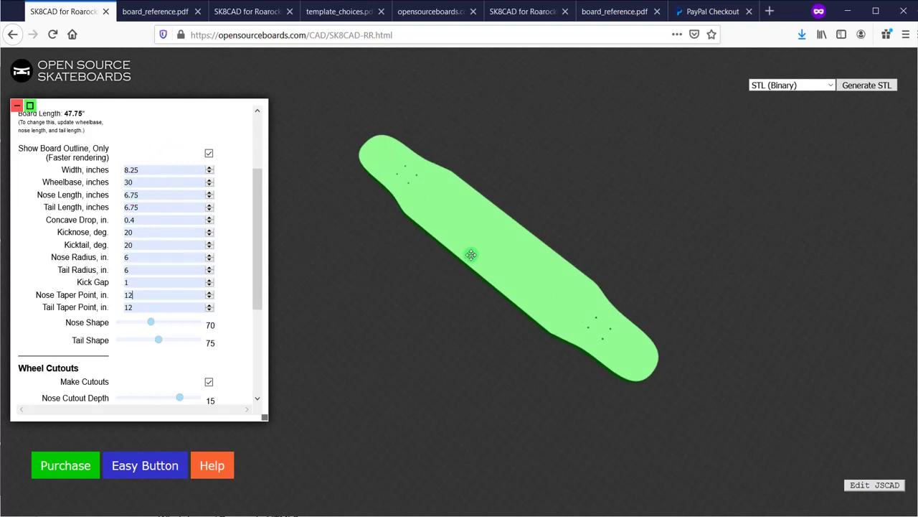
left_click_drag(472, 331, 445, 305)
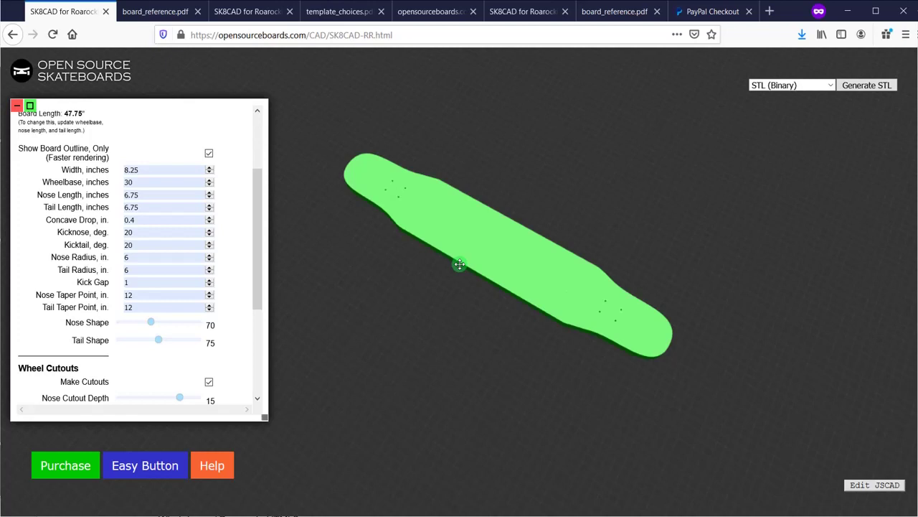
left_click_drag(459, 264, 456, 239)
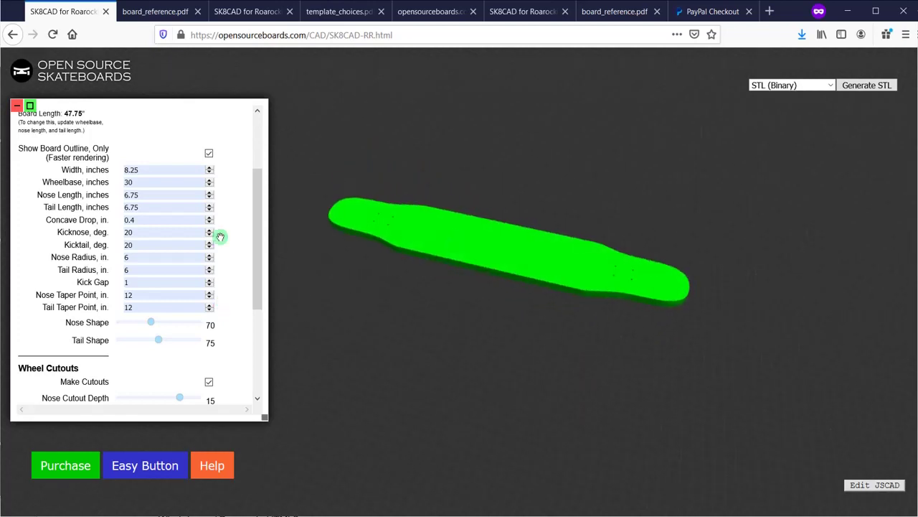
scroll(212, 349, "down", 4)
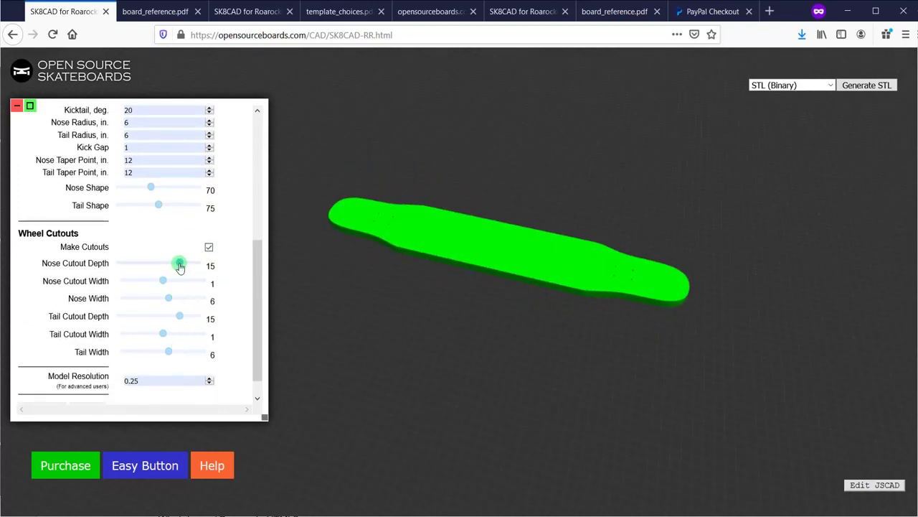
left_click_drag(179, 265, 213, 265)
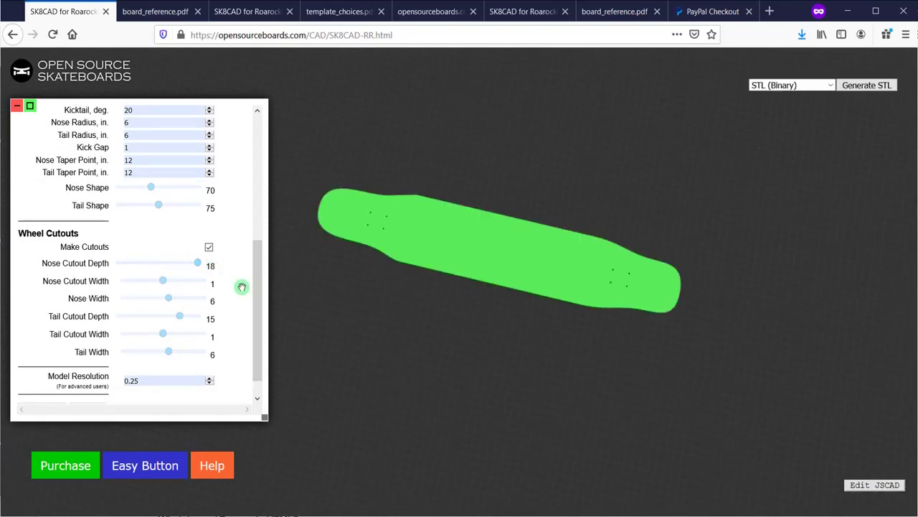
left_click_drag(164, 280, 180, 280)
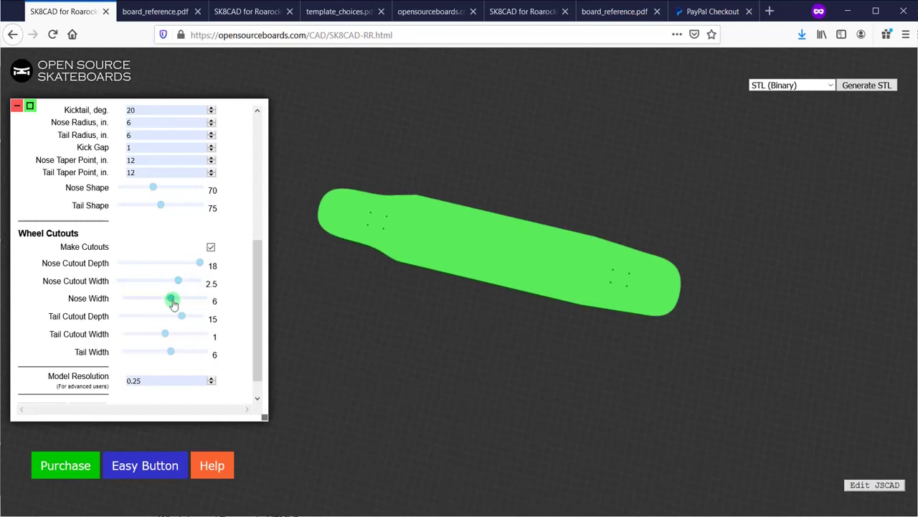
mouse_move(172, 303)
left_mouse_down()
mouse_move(151, 302)
mouse_move(162, 302)
left_mouse_up()
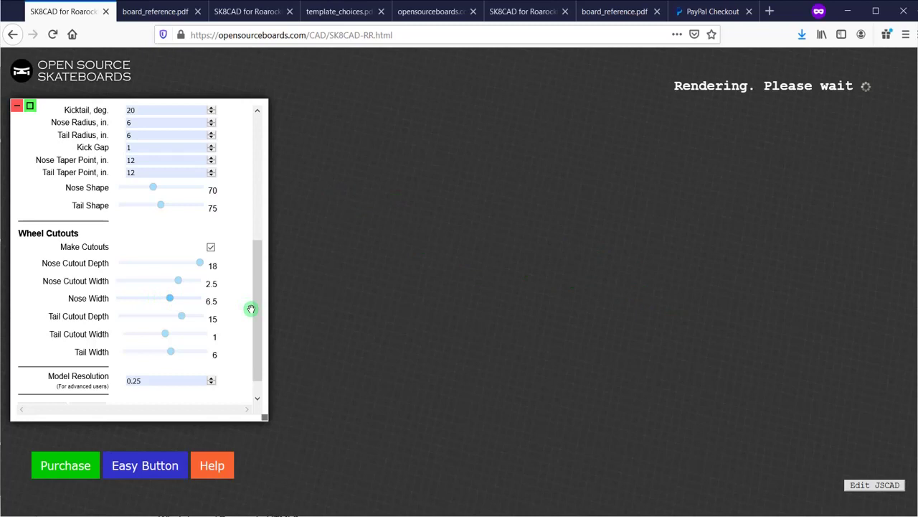
Step: Turn off the wheel cutouts and set the wheelbase to 14 inches
left_click_drag(251, 309, 205, 222)
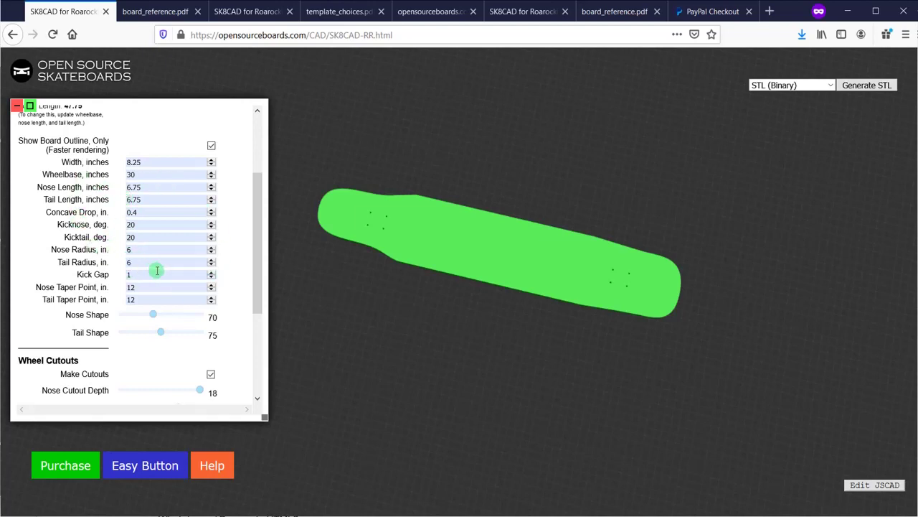
left_click(212, 375)
left_click_drag(158, 289, 107, 287)
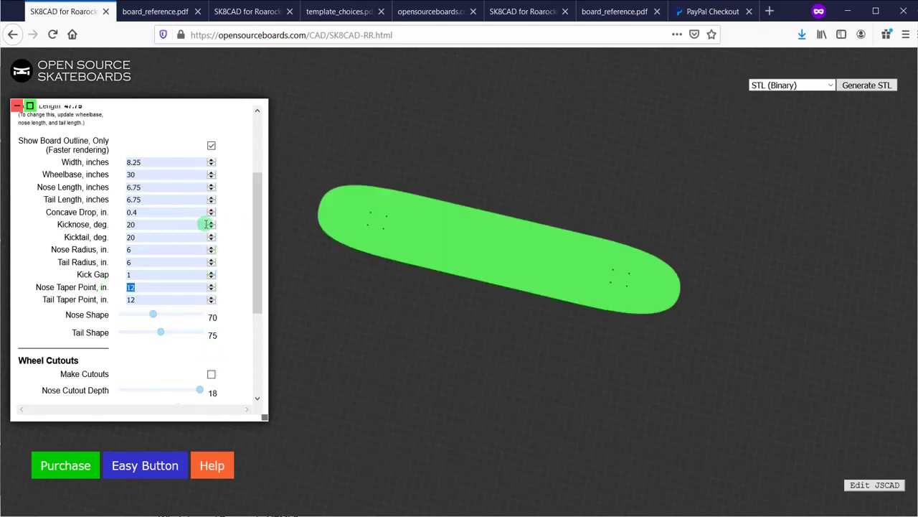
double_click(165, 174)
type("14")
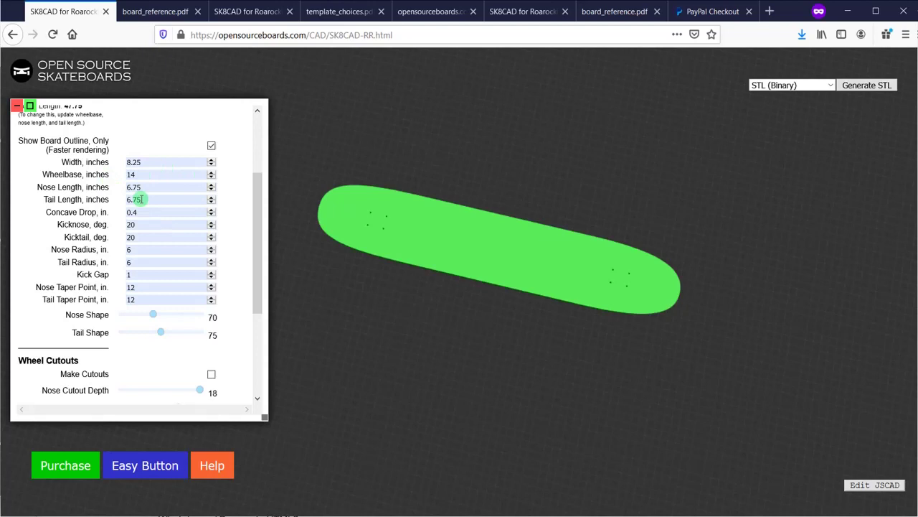
Step: Try a nose taper point of 6 inches, and set it to 11 inches instead
left_click_drag(149, 286, 99, 299)
type("6")
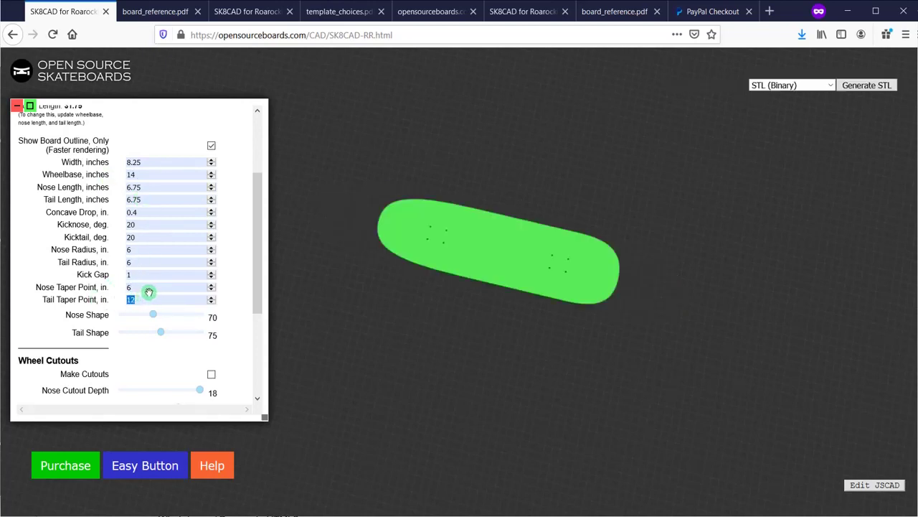
left_click_drag(144, 290, 104, 285)
type("11")
left_click(162, 271)
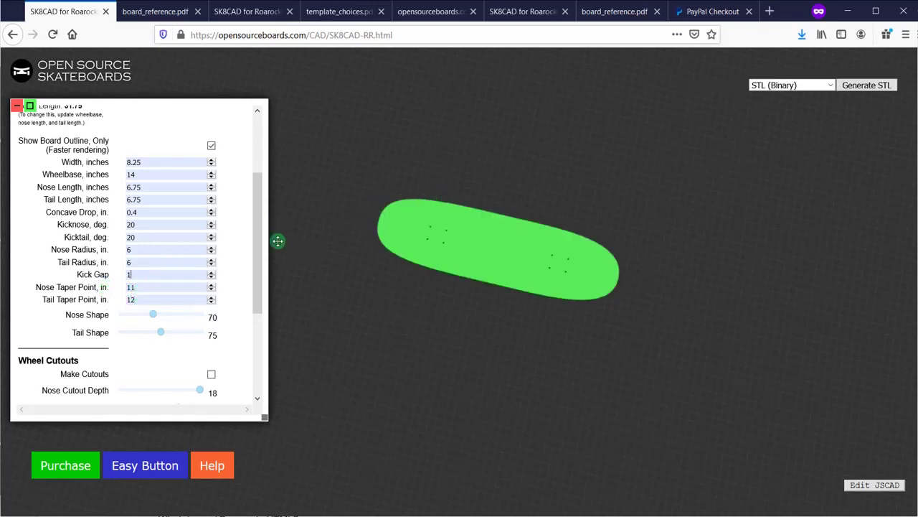
Step: Render the full 3D board instead of the outline and set the kicknose angle to 0 degrees
scroll(215, 222, "up", 2)
left_click(211, 212)
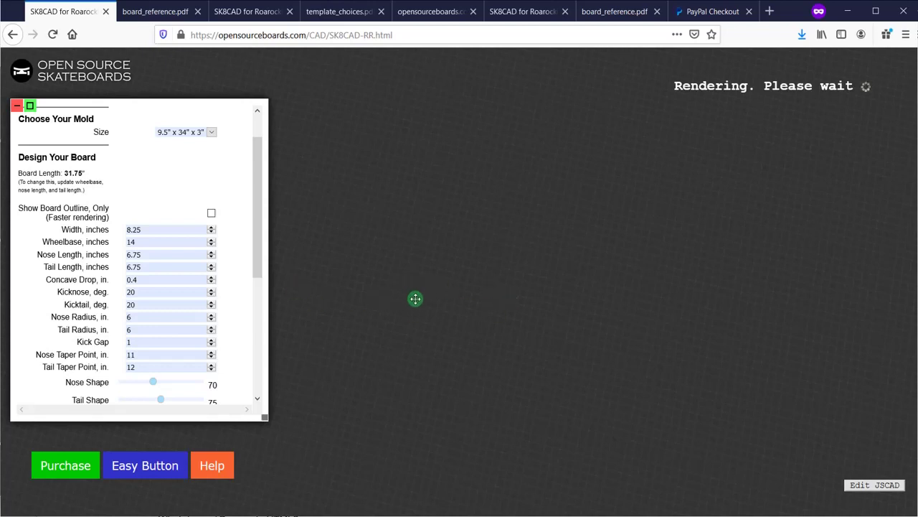
left_click_drag(477, 303, 463, 261)
left_click_drag(152, 291, 99, 291)
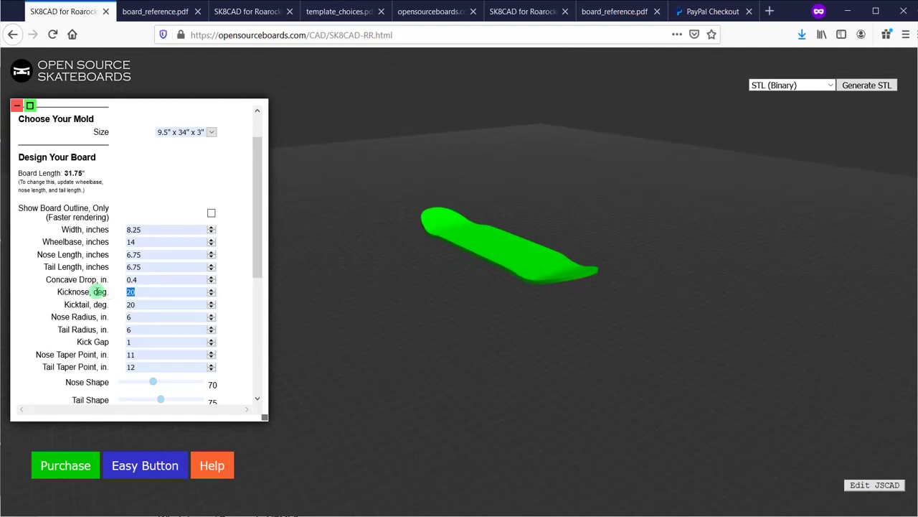
type("0")
left_click(156, 305)
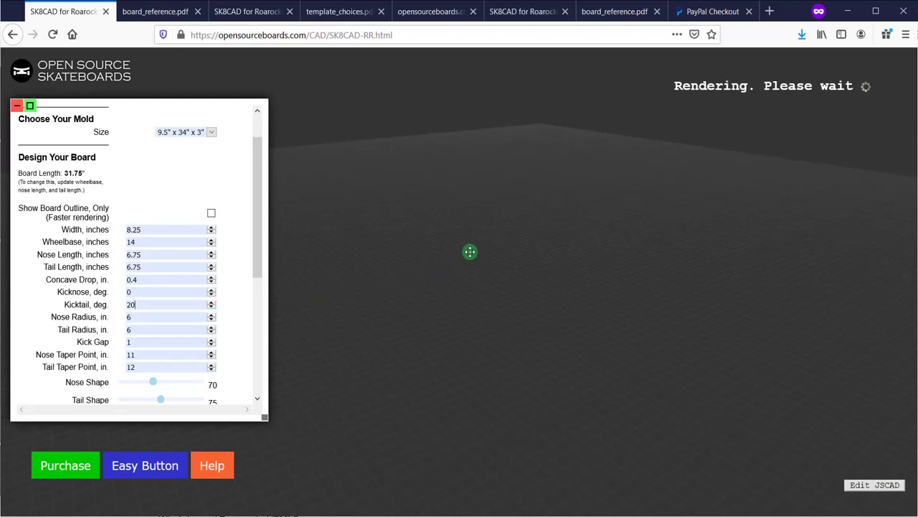
Step: Set the kicknose angle to 20 degrees
mouse_move(478, 254)
left_mouse_down()
mouse_move(482, 266)
mouse_move(494, 254)
mouse_move(498, 227)
mouse_move(476, 256)
left_mouse_up()
left_click(132, 317)
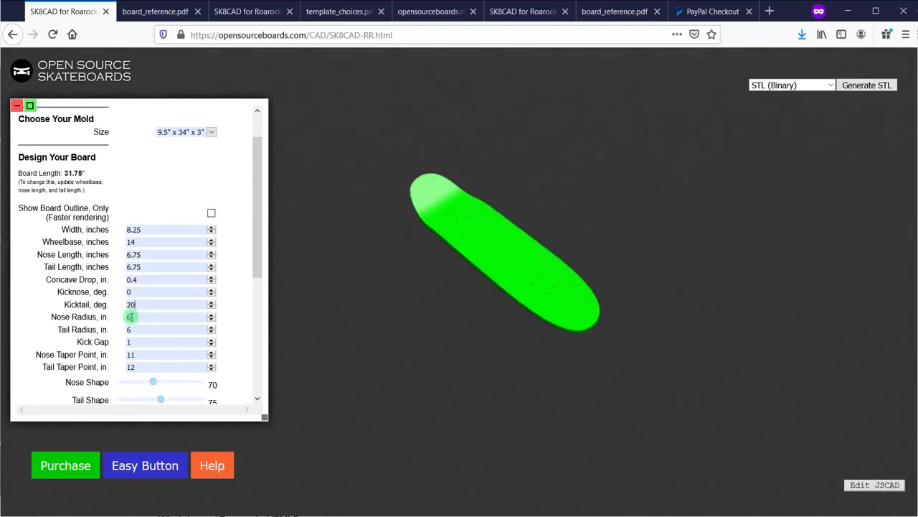
double_click(143, 291)
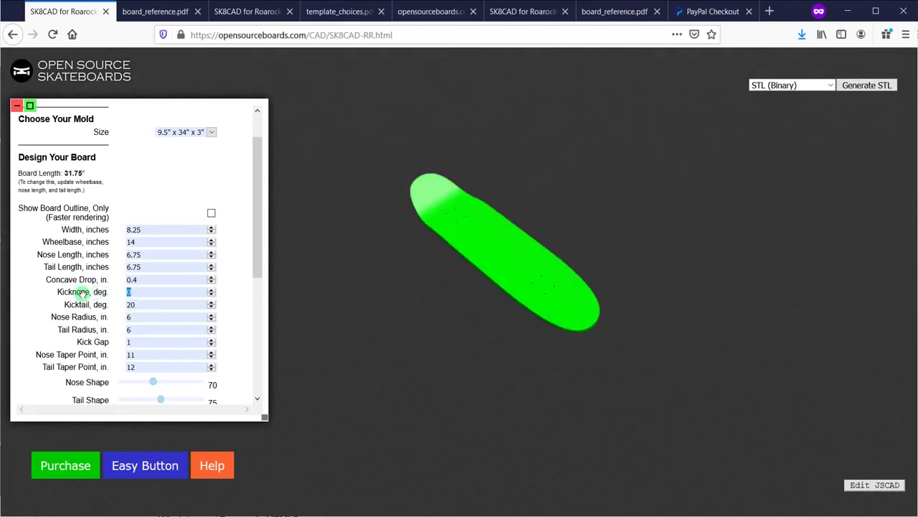
type("20")
key("Return")
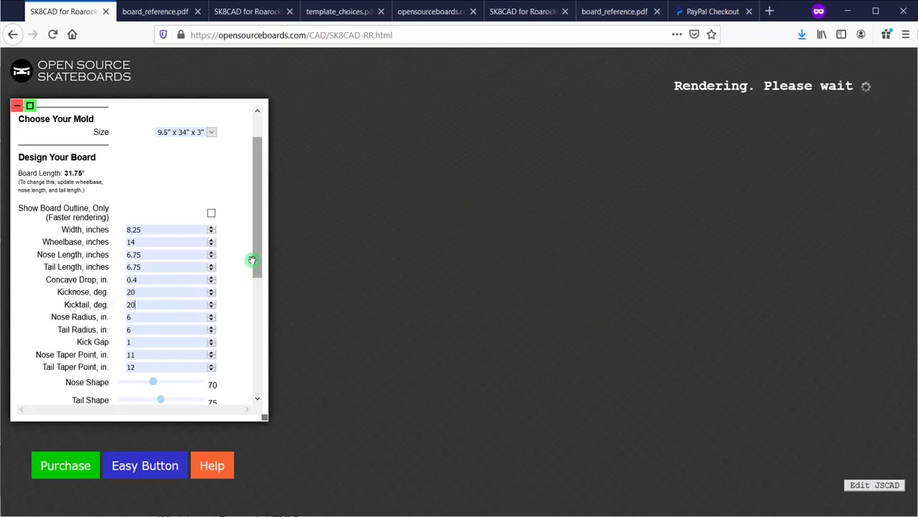
Step: Open the purchase options and examine the design specification for the CNC machined foam mold
left_click_drag(257, 244, 260, 372)
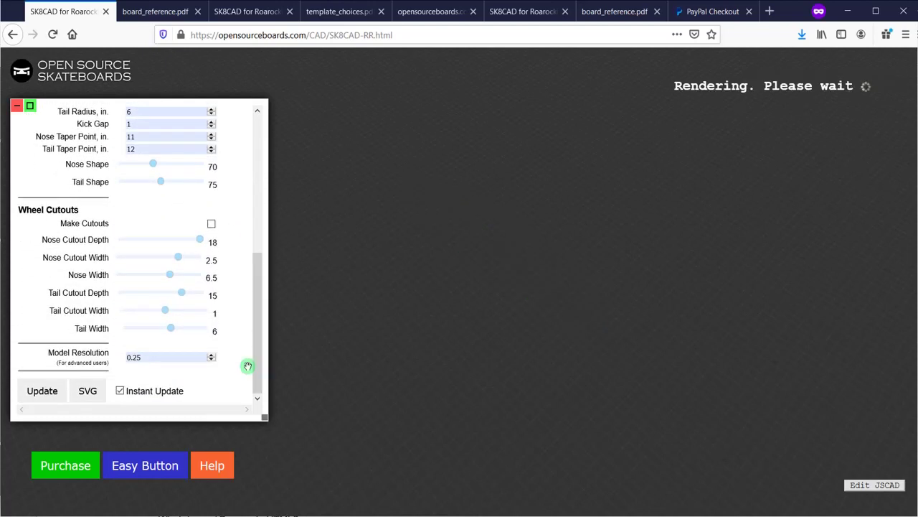
left_click(65, 467)
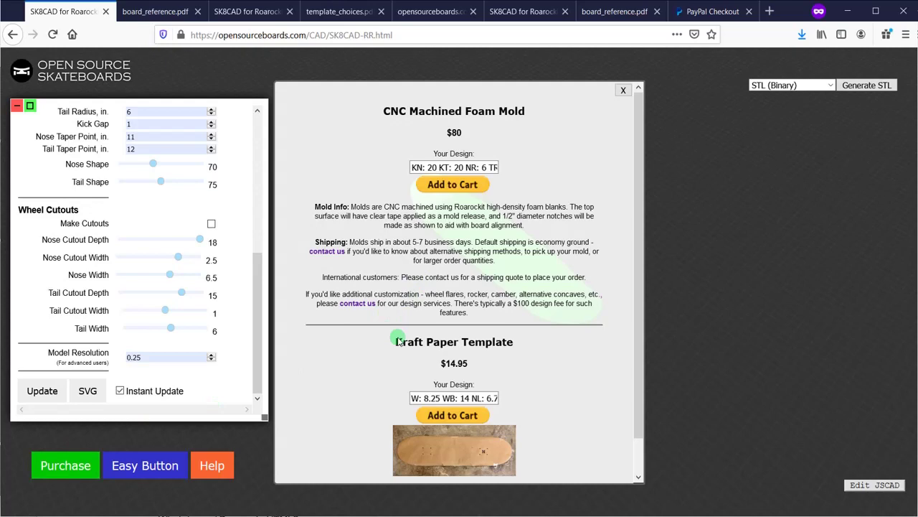
scroll(370, 260, "down", 1)
scroll(370, 260, "down", 1)
scroll(368, 255, "up", 1)
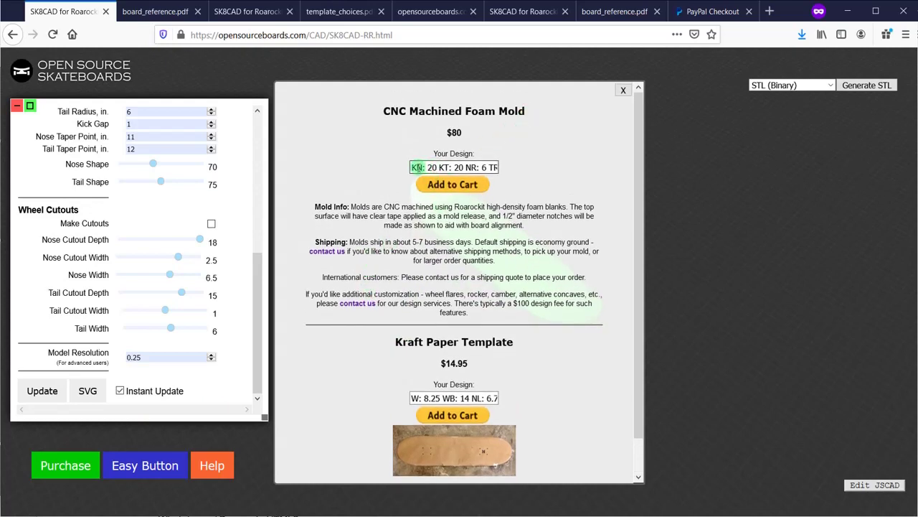
left_click_drag(417, 167, 522, 158)
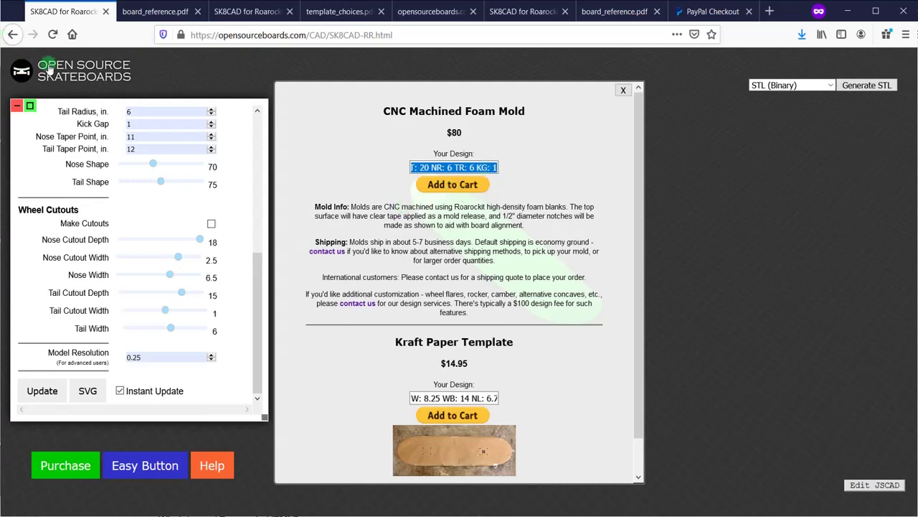
Step: Visit the Open Source Skateboards site's standard SK8CAD builder and return to the Roarockit design page
left_click(50, 69)
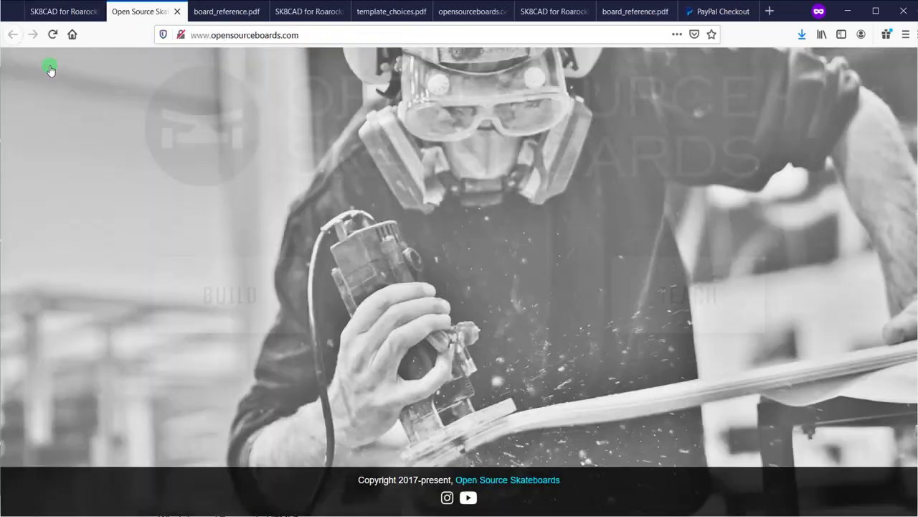
left_click(252, 294)
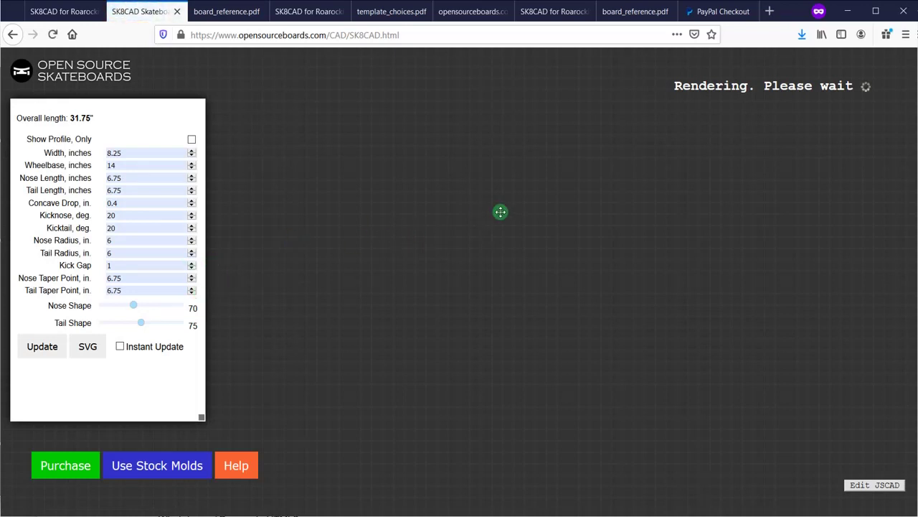
left_click(63, 12)
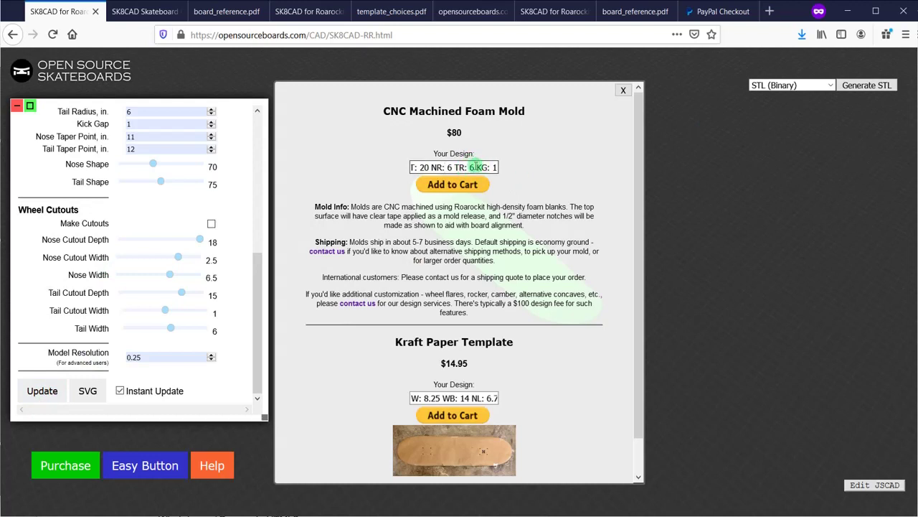
Step: Bring the start of the foam mold's design specification into view and set the board width to 8.625 inches
left_click_drag(454, 167, 373, 170)
left_click(437, 169)
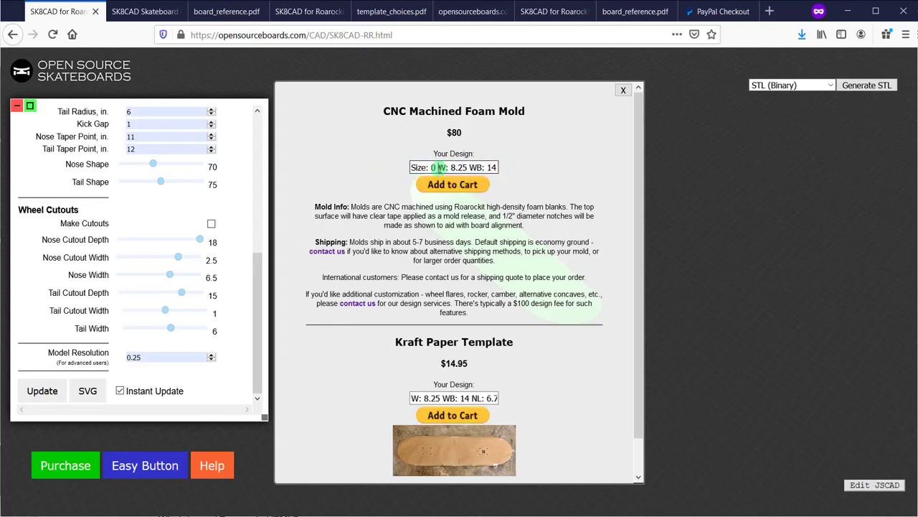
scroll(186, 226, "up", 5)
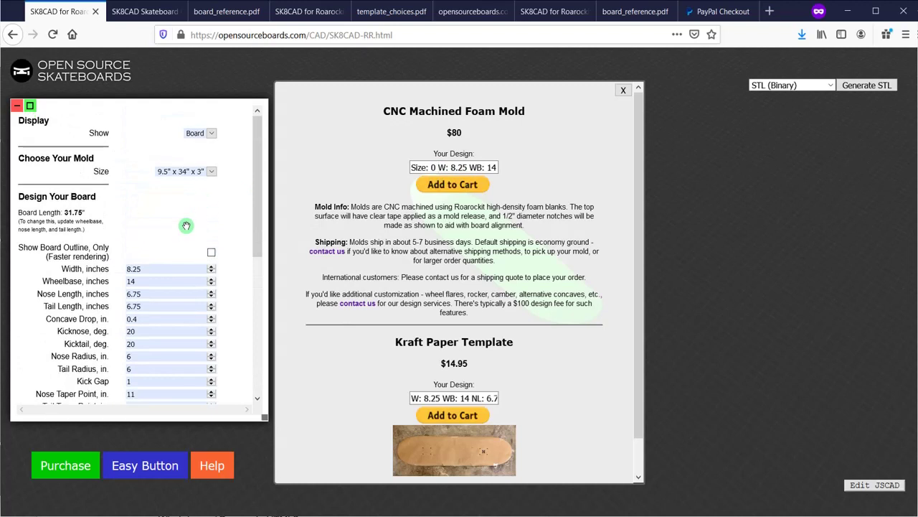
left_click(211, 266)
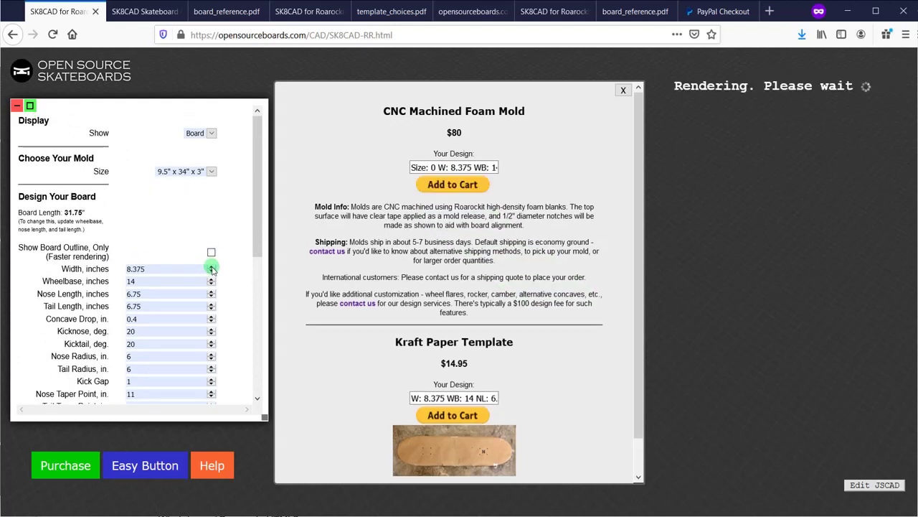
left_click(211, 266)
left_click(212, 266)
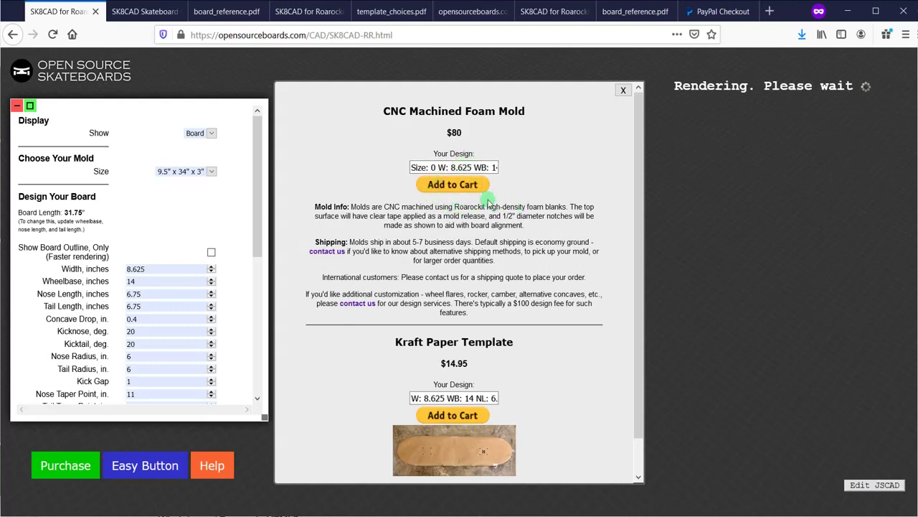
Step: Review the foam mold and kraft paper template order details and close the purchase options
left_click(430, 167)
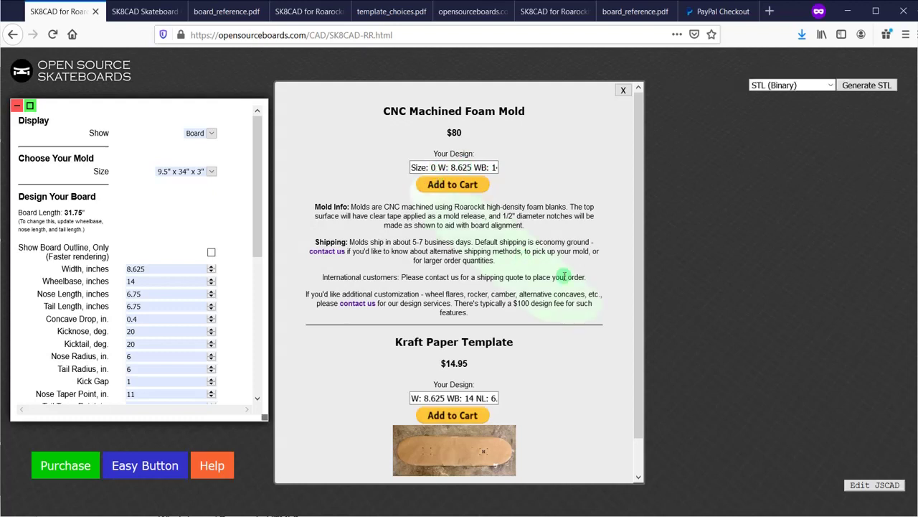
scroll(590, 283, "down", 1)
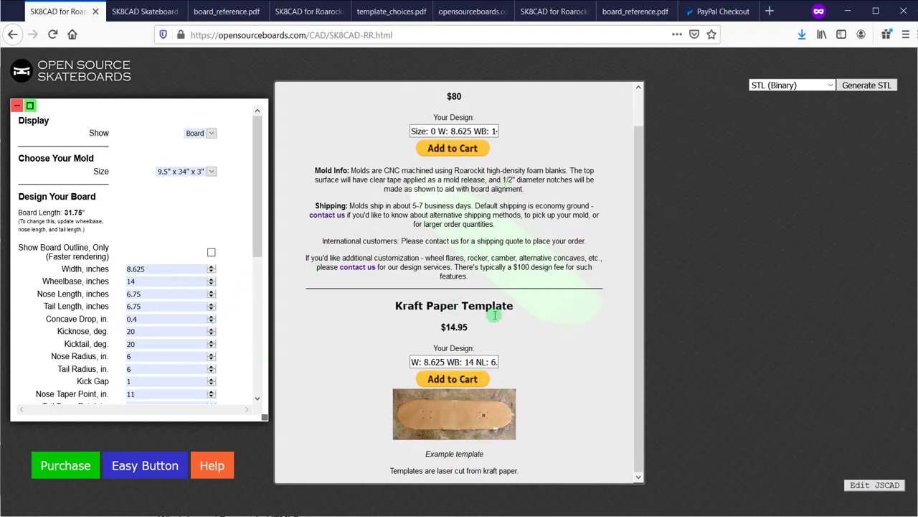
scroll(619, 101, "up", 1)
left_click(622, 92)
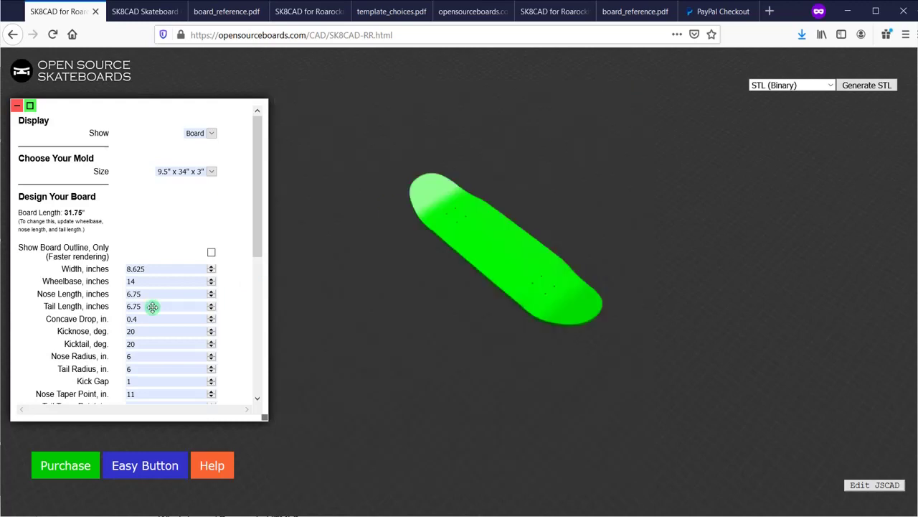
Step: Inspect the rendered board from above and look over the STL and SVG export options
scroll(244, 245, "down", 1)
scroll(244, 246, "down", 5)
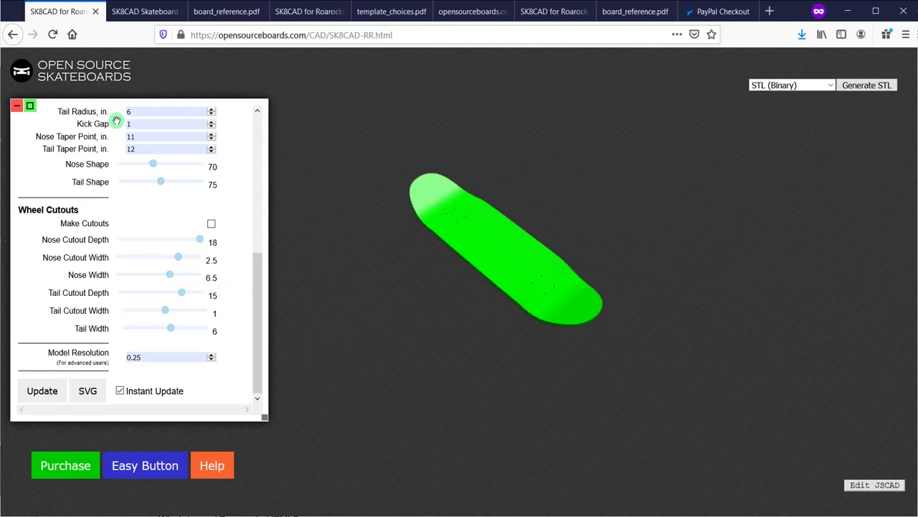
left_click_drag(455, 232, 466, 267)
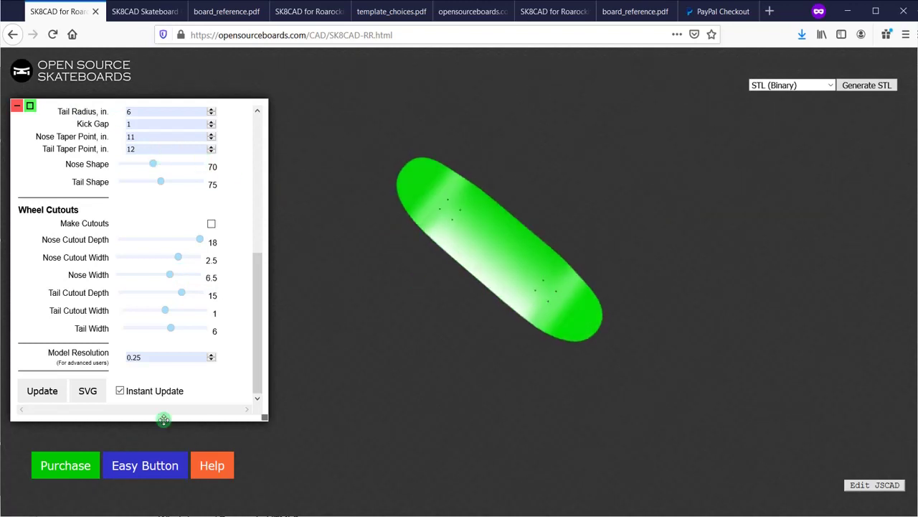
left_click(869, 86)
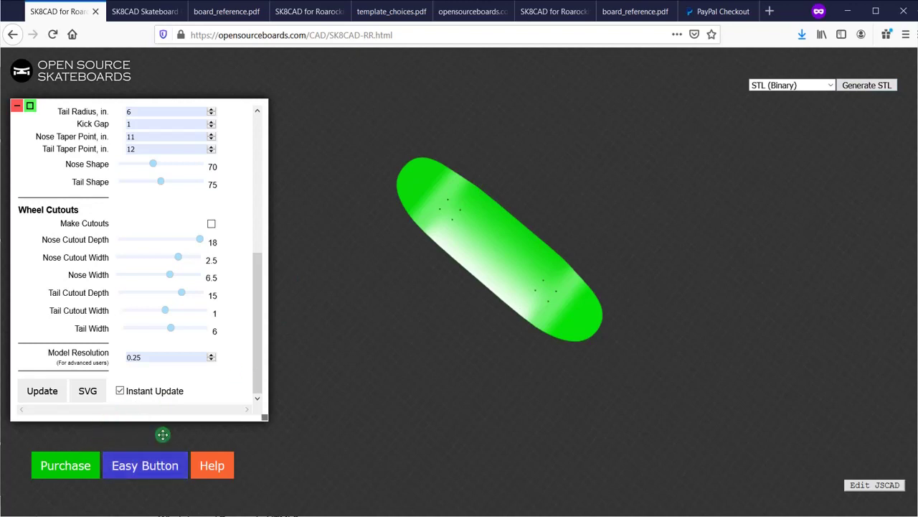
left_click(84, 391)
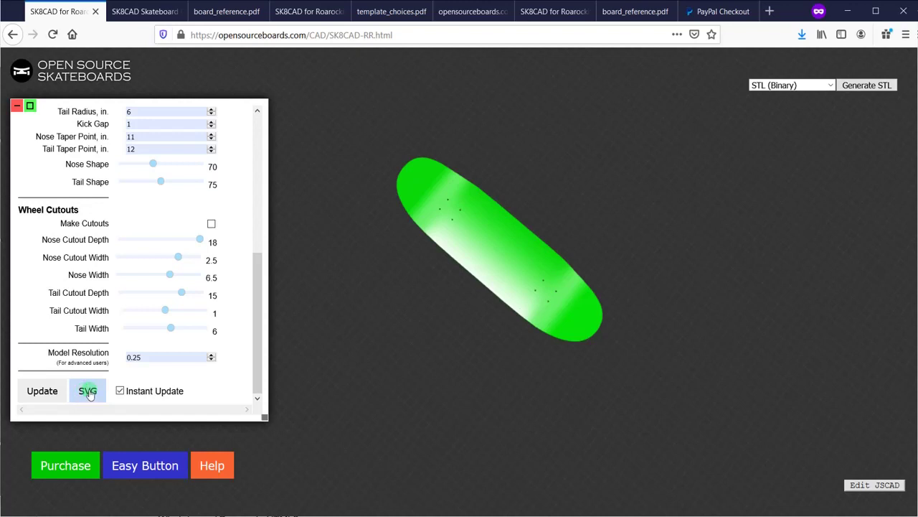
left_click(87, 393)
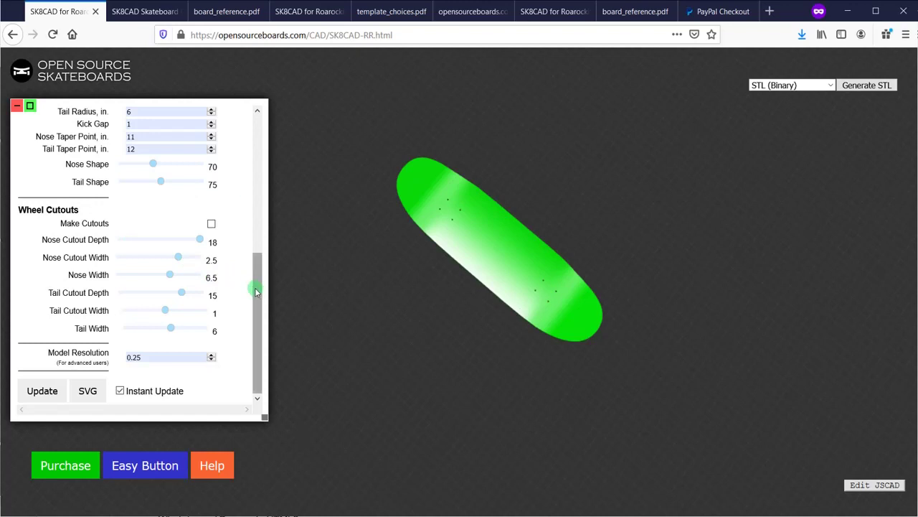
Step: Open the board reference help document, examine the skateboard and longboard dimension diagrams, and return to the design page
left_click(219, 466)
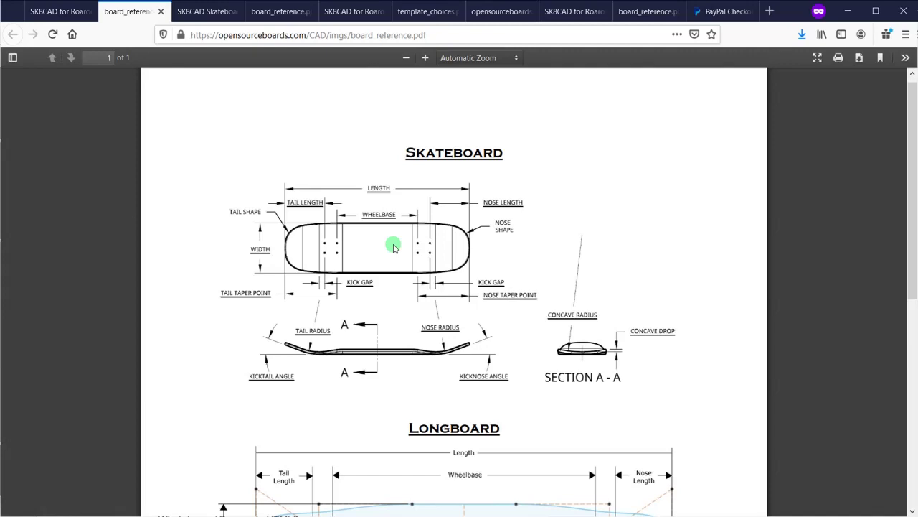
scroll(393, 283, "down", 3)
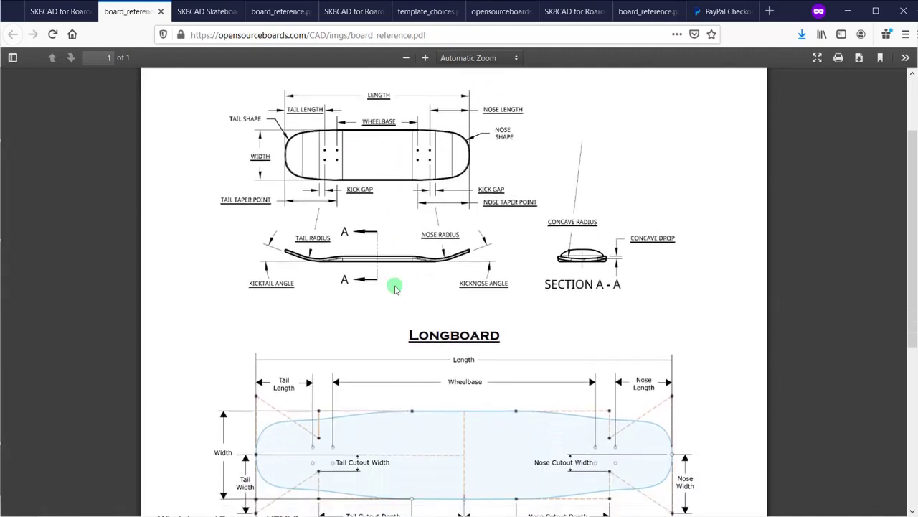
left_click(62, 12)
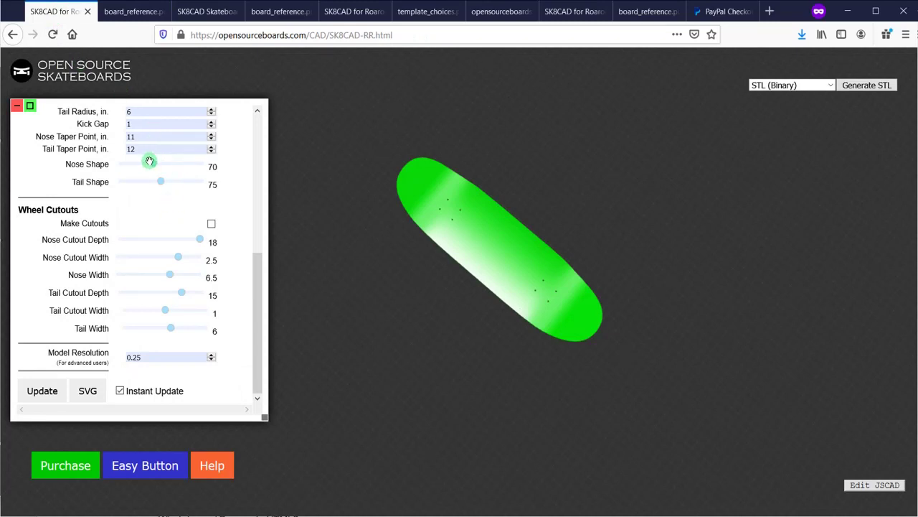
Step: Review the deck dimension and wheel cutout settings and view the 3D board from a low side angle
scroll(213, 202, "up", 1)
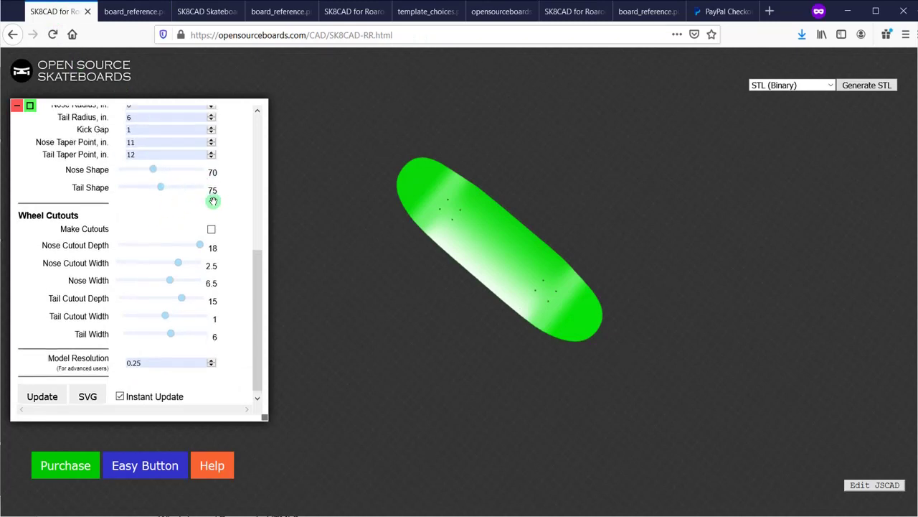
scroll(186, 237, "up", 3)
scroll(165, 338, "down", 3)
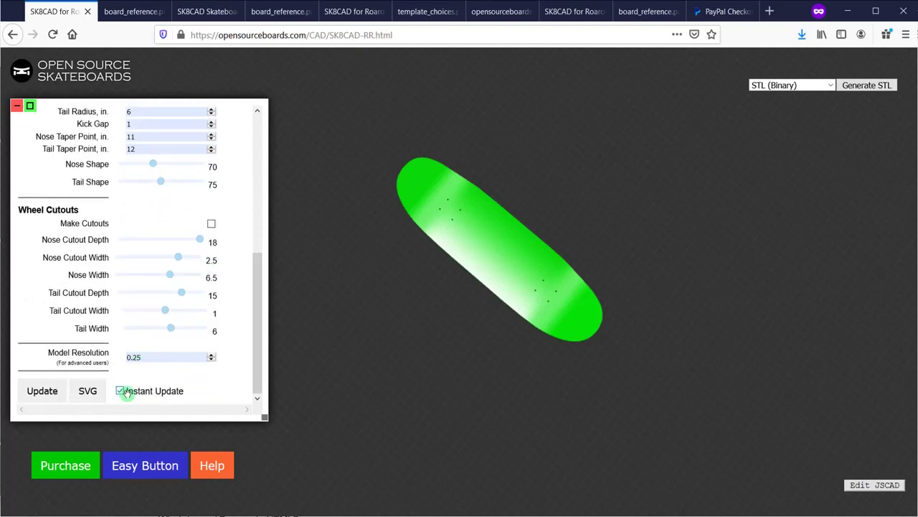
scroll(156, 275, "up", 4)
left_click_drag(386, 275, 236, 246)
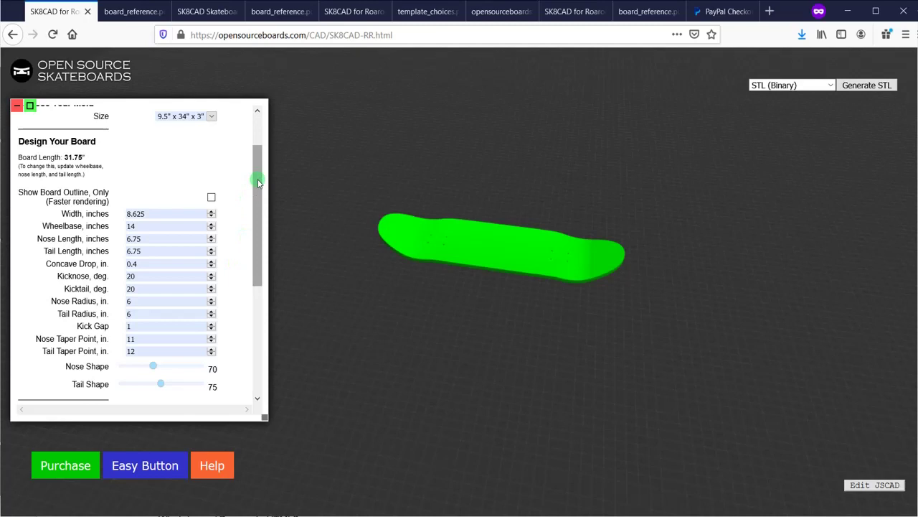
left_click_drag(258, 183, 258, 314)
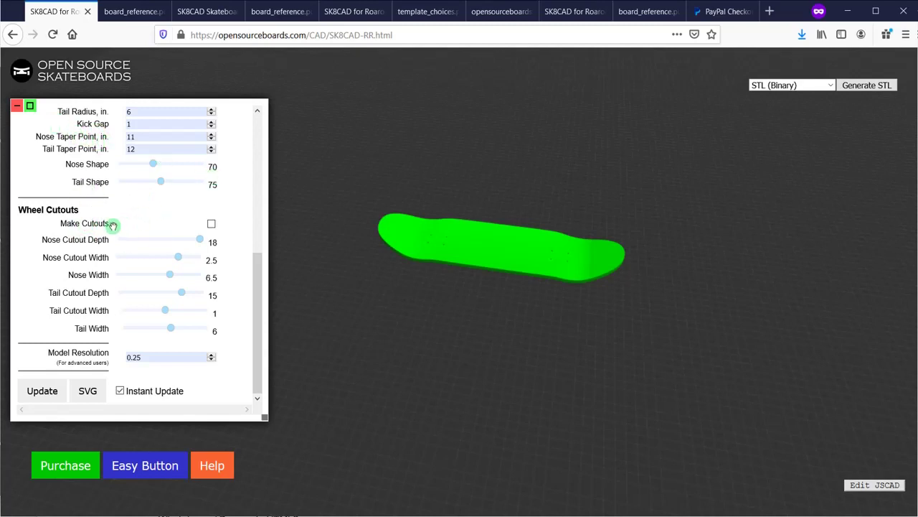
Step: Reposition the board settings panel and enlarge it slightly
left_click(28, 108)
left_click(30, 107)
left_click(30, 107)
left_click(31, 107)
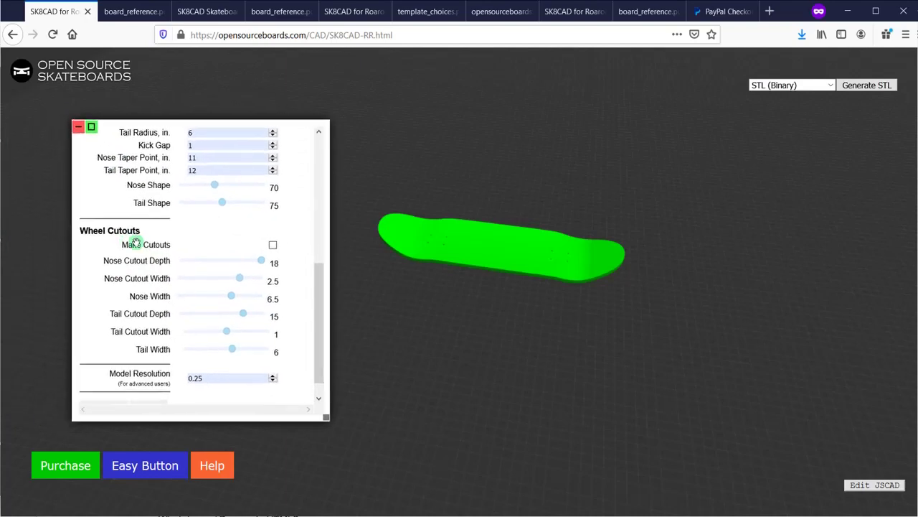
left_click_drag(135, 243, 75, 215)
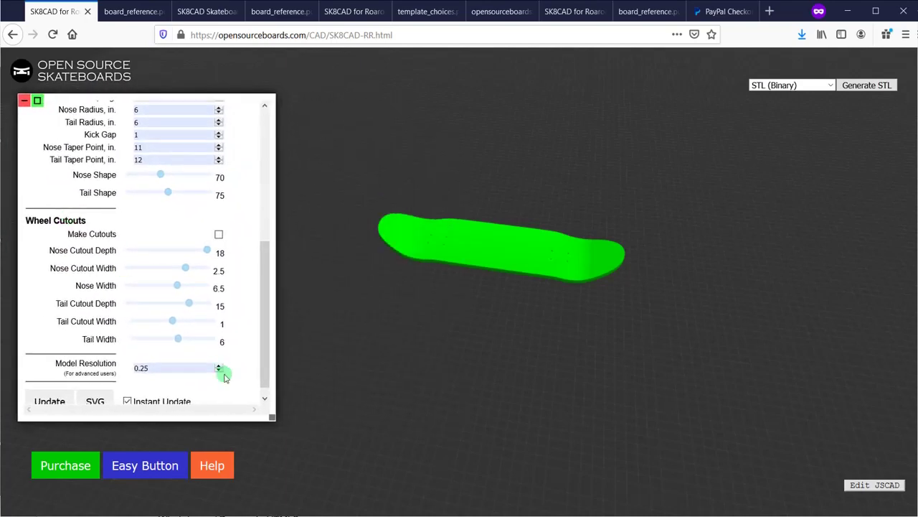
mouse_move(273, 416)
left_mouse_down()
mouse_move(293, 267)
mouse_move(280, 422)
left_mouse_up()
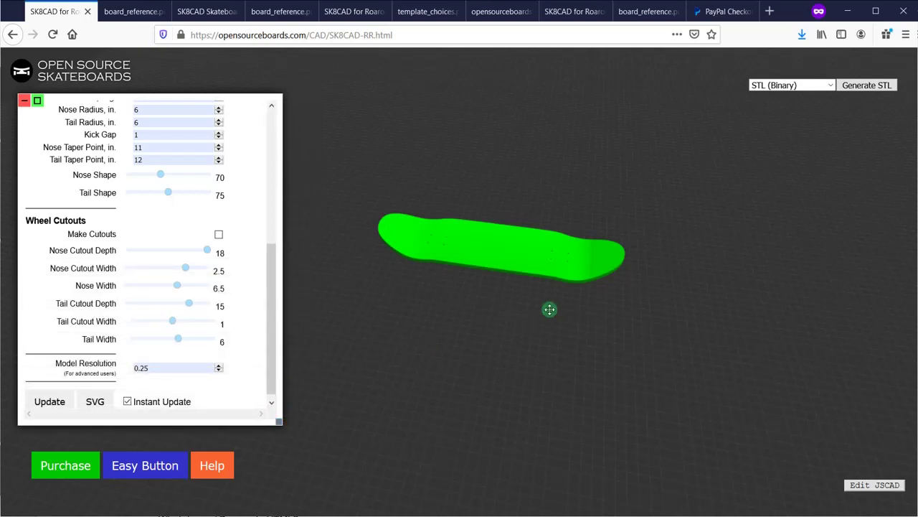